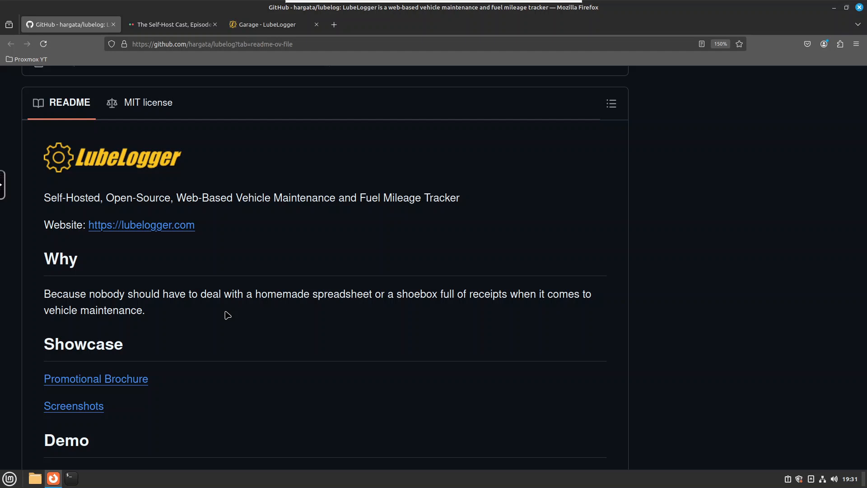
Switch to the LubeLogger tab and open the 2012 Skoda Yeti vehicle from the garage
key("ctrl+Tab")
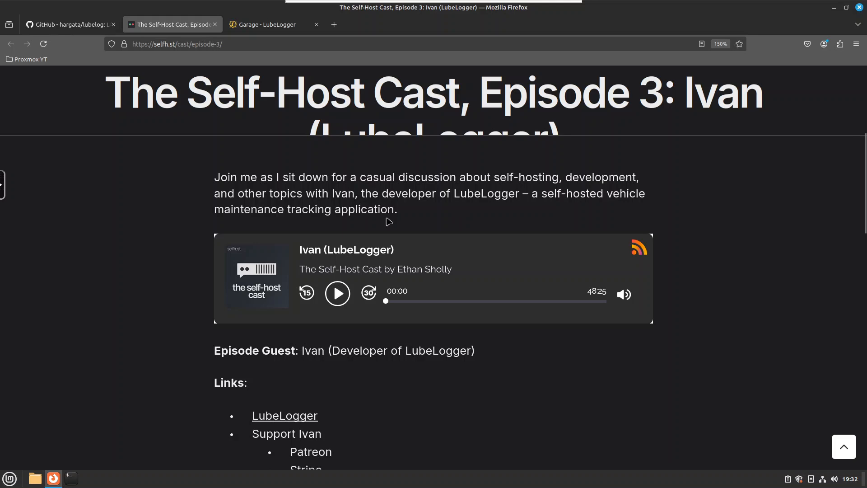
key("ctrl+Tab")
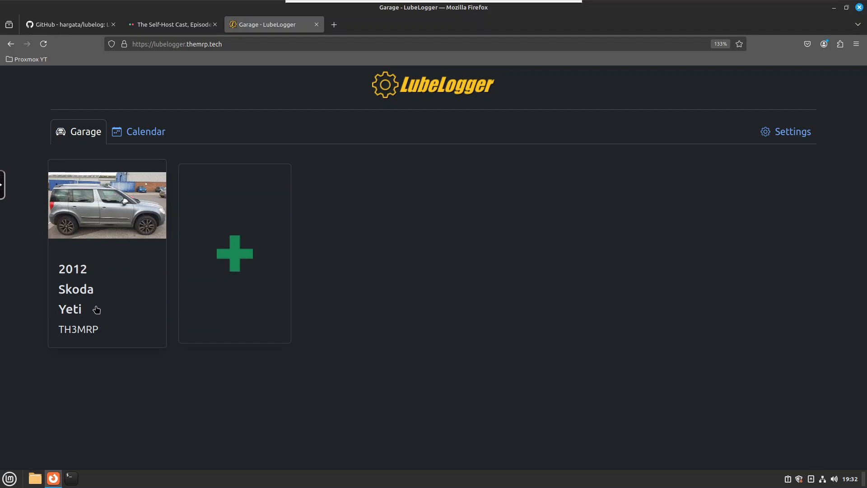
left_click(115, 223)
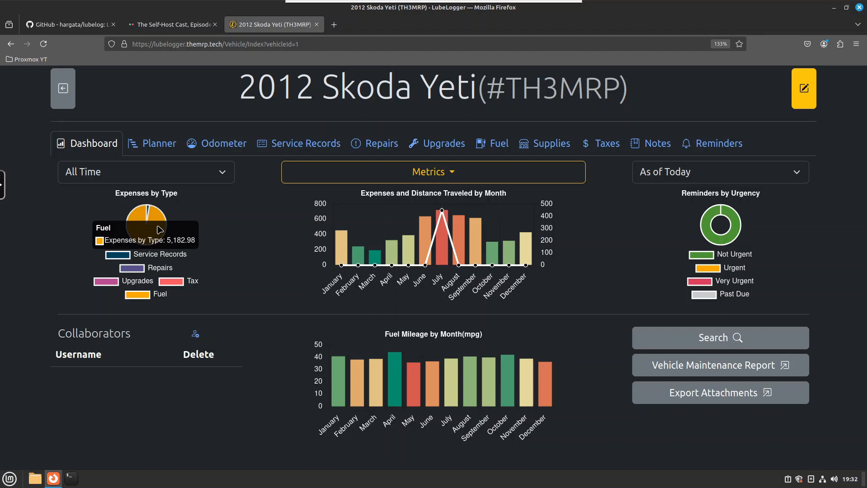
Filter the vehicle dashboard charts by year, viewing 2018 and then 2023
left_click(142, 174)
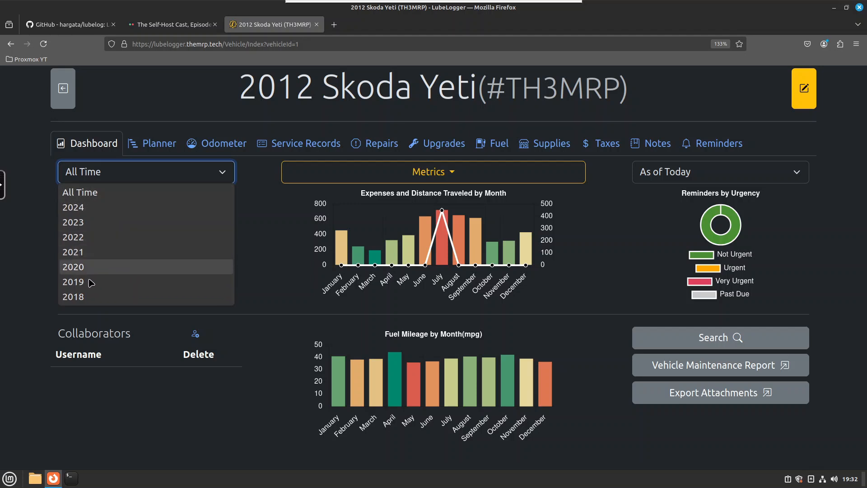
left_click(86, 297)
mouse_move(154, 237)
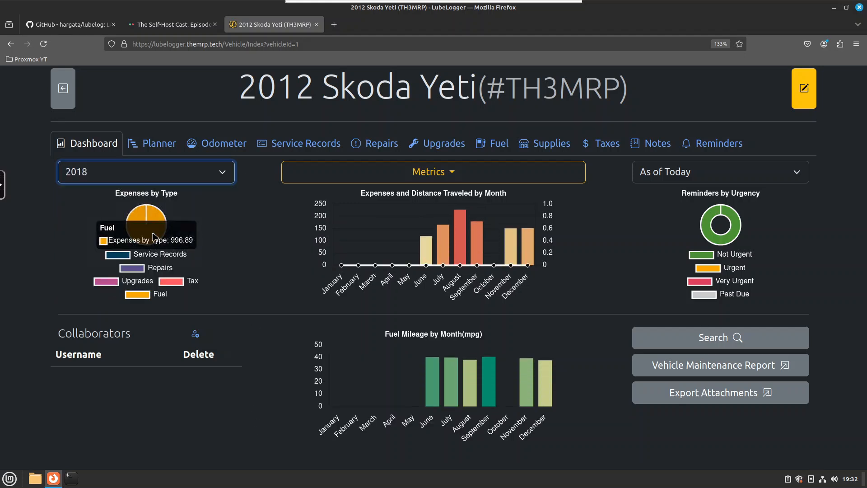
left_click(145, 175)
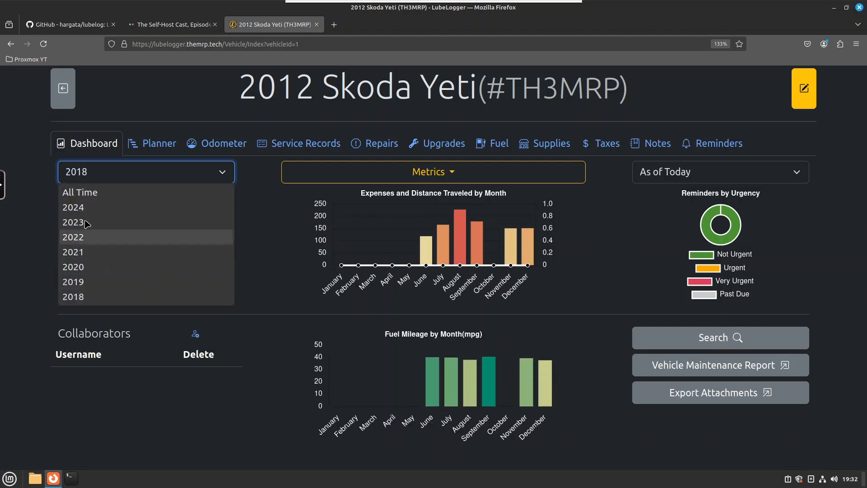
left_click(86, 227)
mouse_move(150, 236)
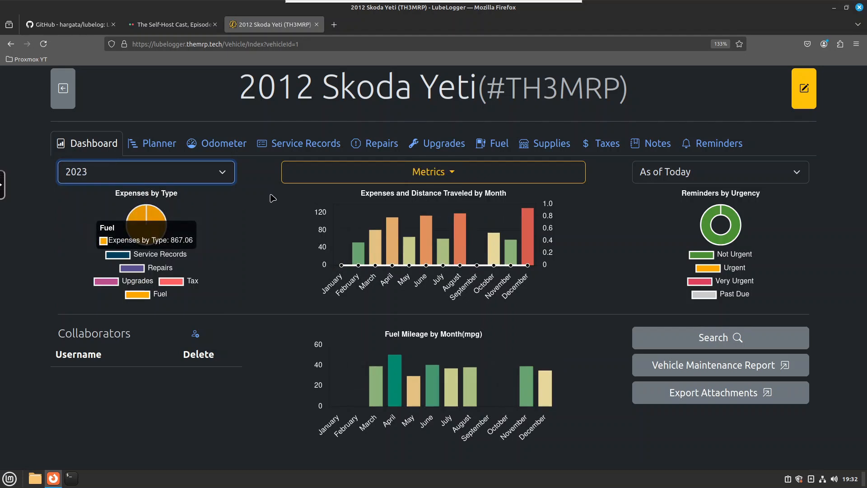
left_click(203, 174)
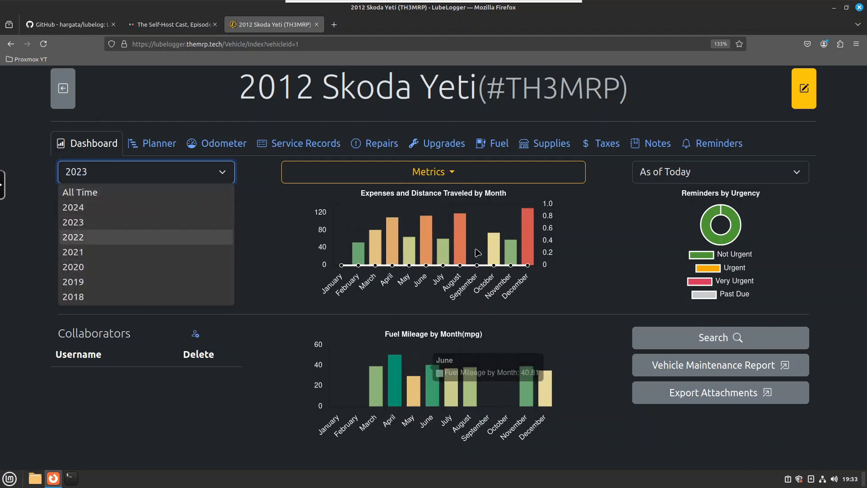
left_click(92, 226)
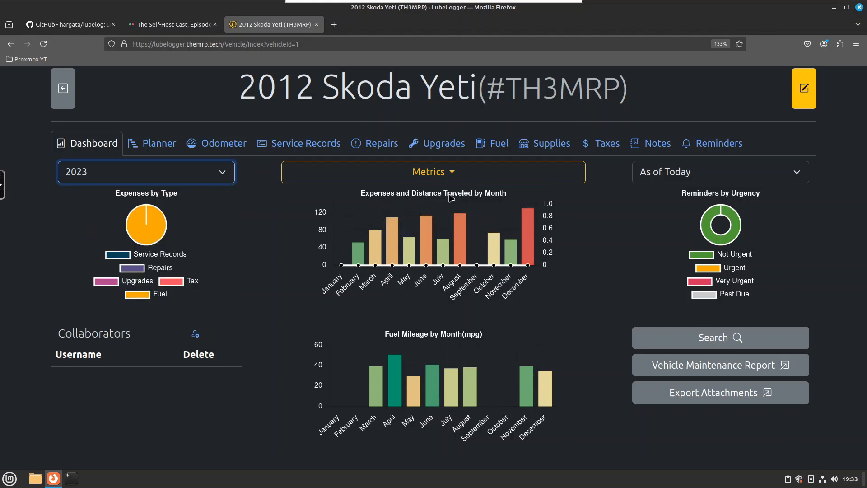
Examine the dashboard charts, then browse the Planner, Odometer and Service Records tabs
mouse_move(535, 233)
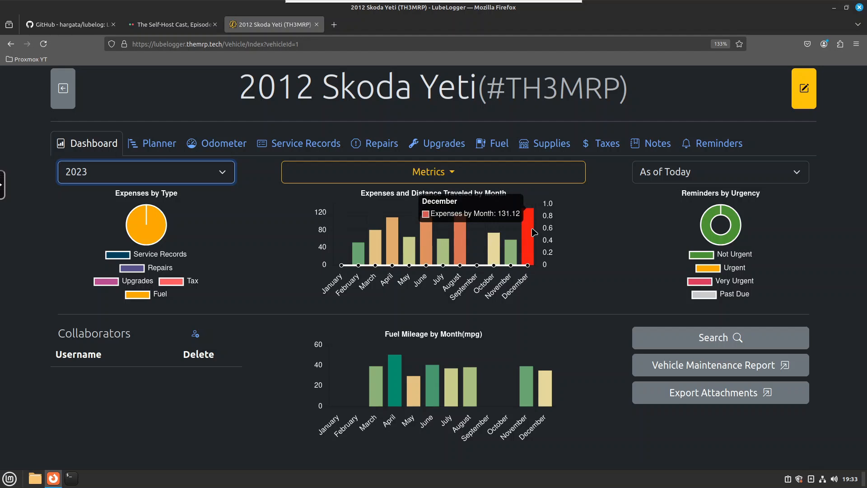
mouse_move(394, 375)
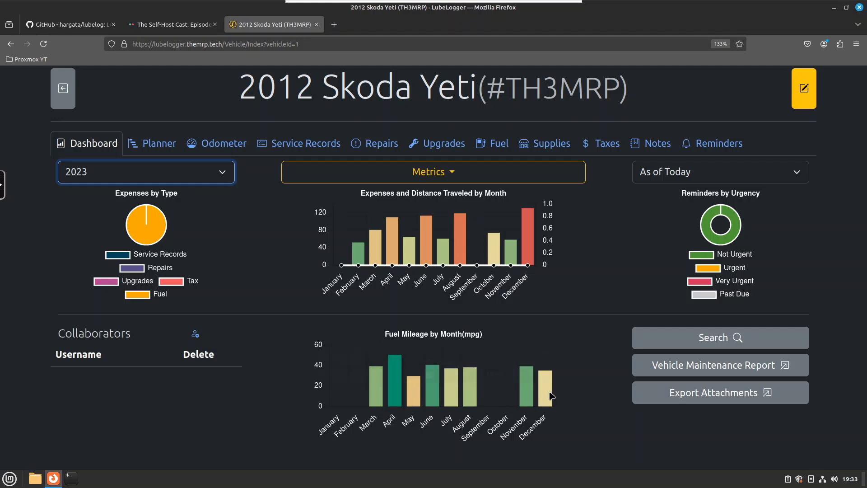
mouse_move(417, 399)
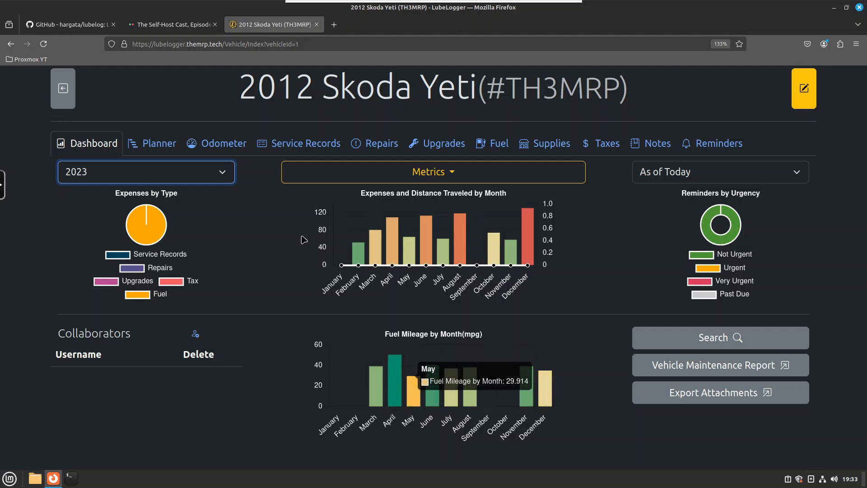
left_click(162, 144)
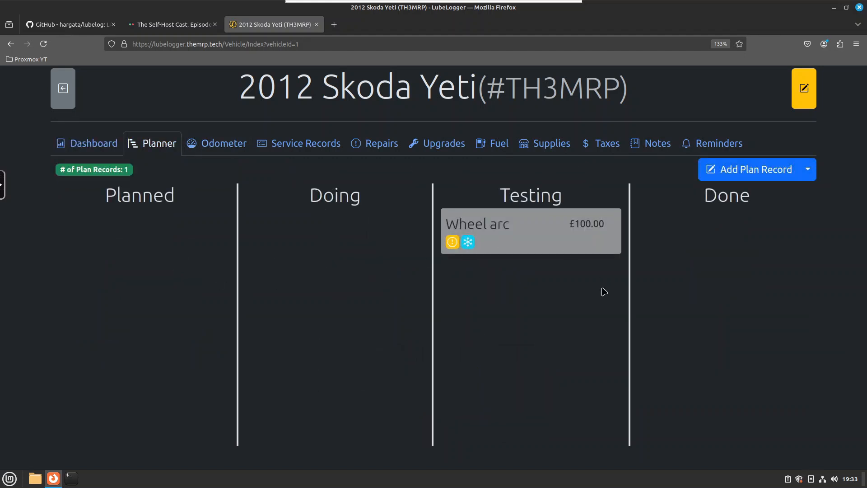
left_click(223, 147)
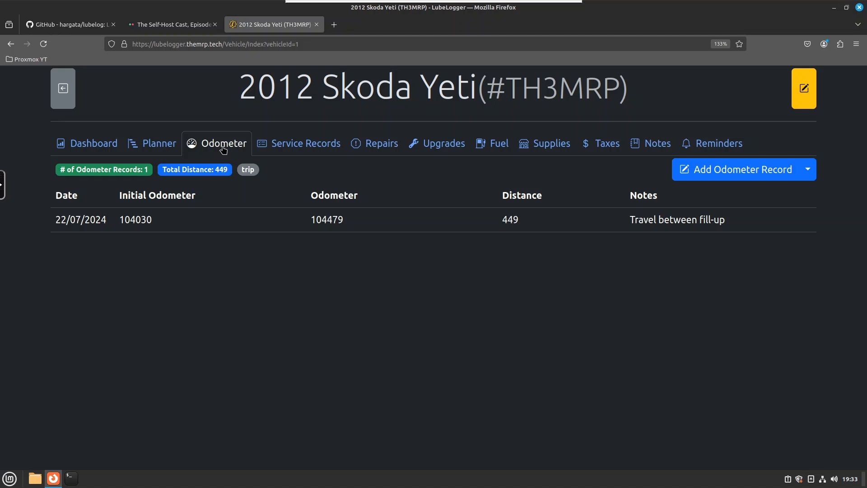
left_click(299, 143)
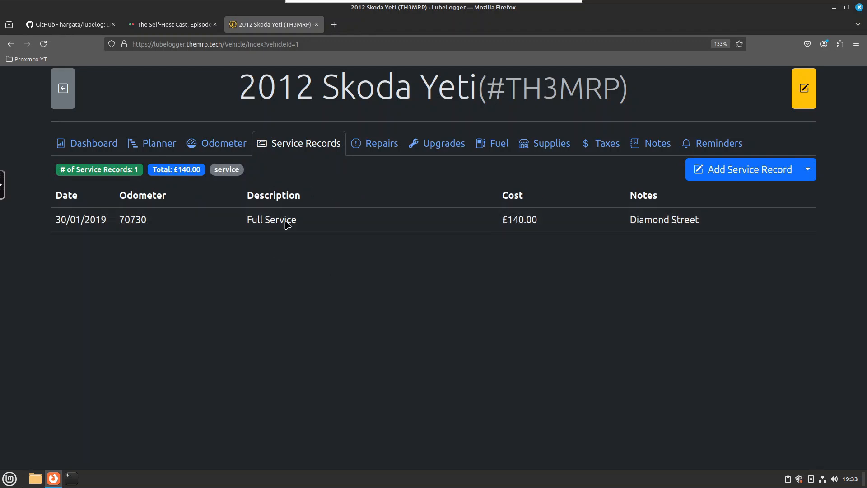
Browse the Repairs, Upgrades and Fuel tabs, scrolling through the fuel history
left_click(379, 144)
left_click(415, 144)
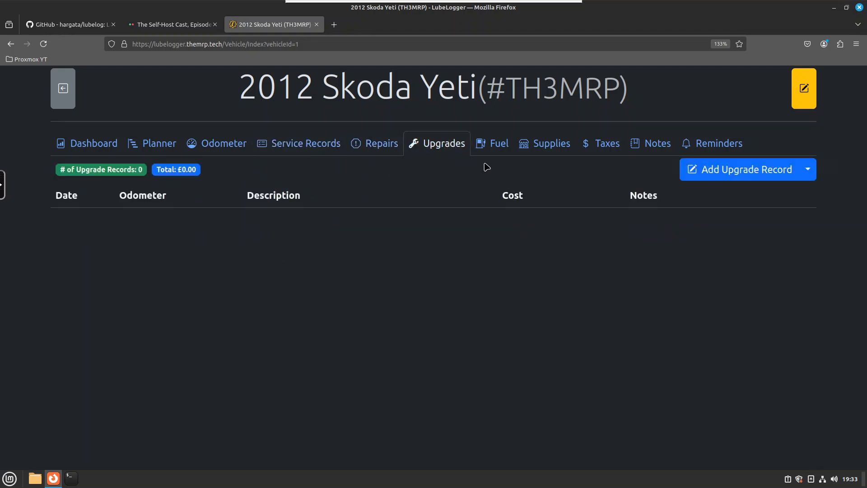
left_click(486, 150)
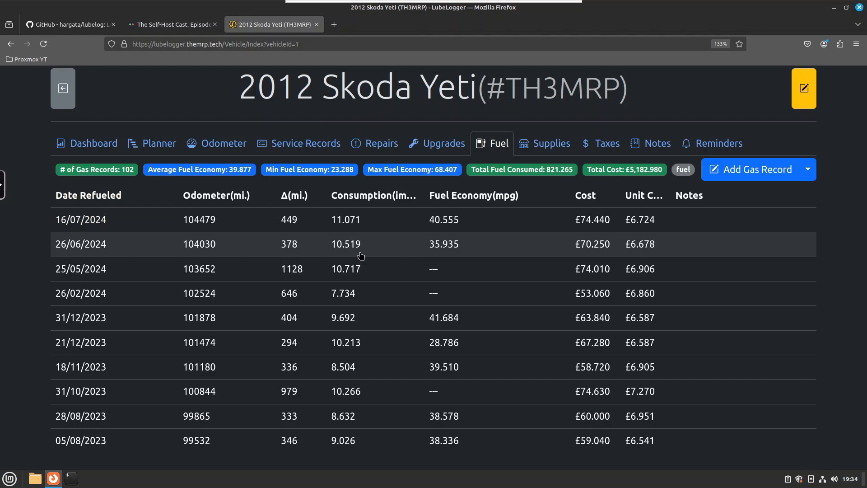
scroll(354, 281, "down", 20)
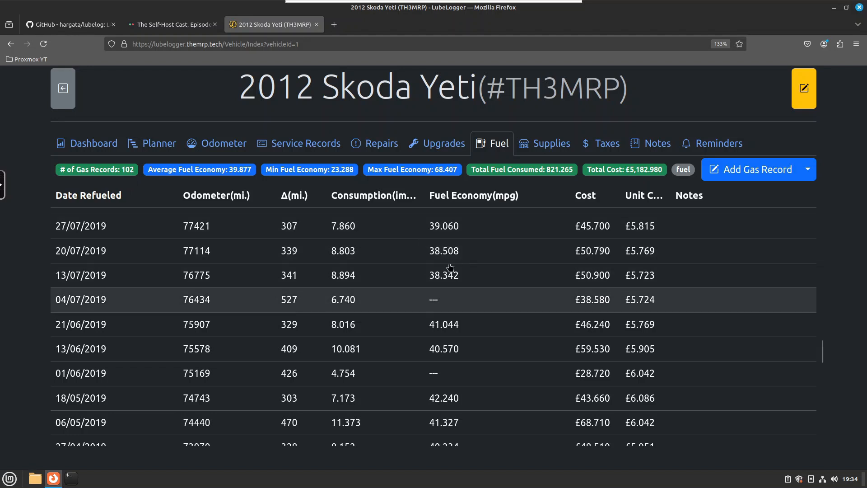
Open the fuel records' Import via CSV dialog and cancel it
left_click(808, 171)
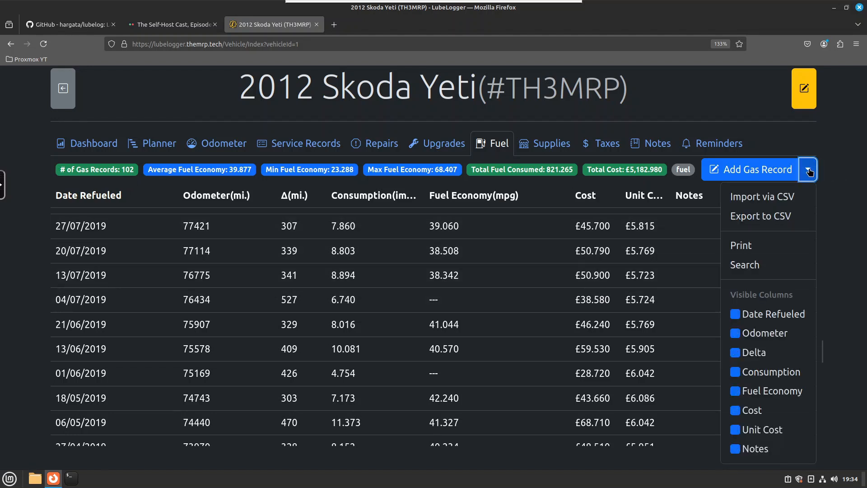
left_click(774, 198)
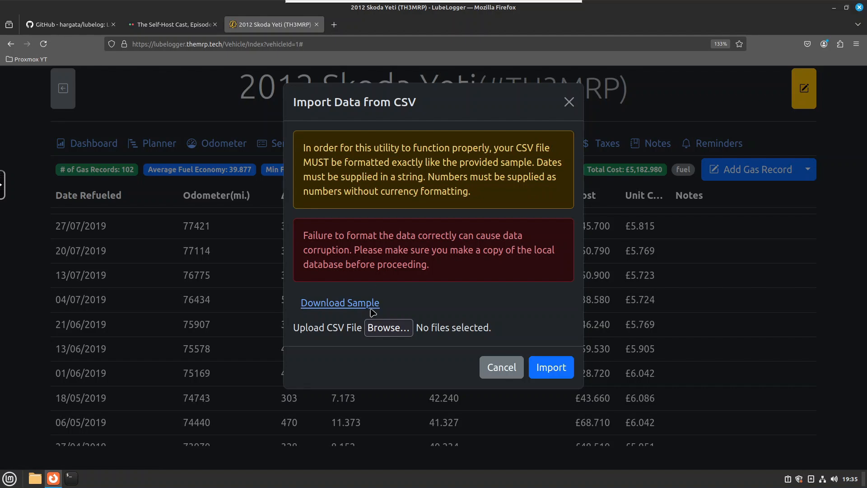
left_click(485, 366)
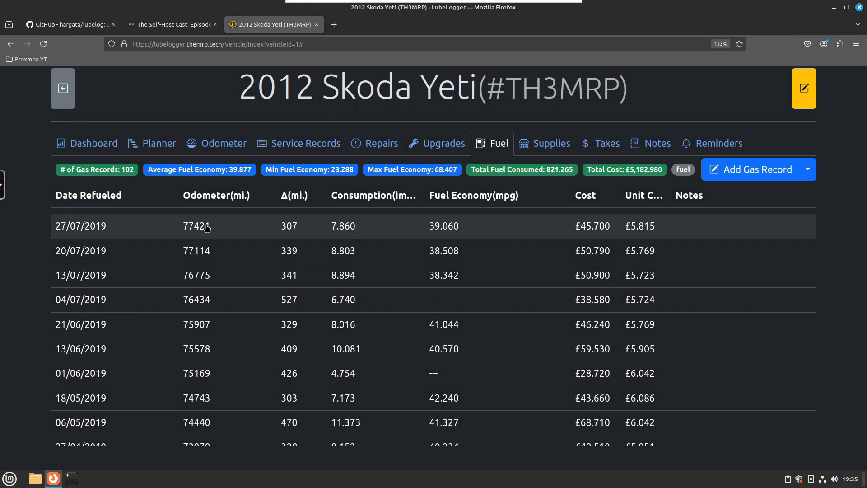
Browse the Dashboard, Planner, Supplies, Taxes, Notes and Reminders tabs of the vehicle
left_click(84, 151)
left_click(143, 148)
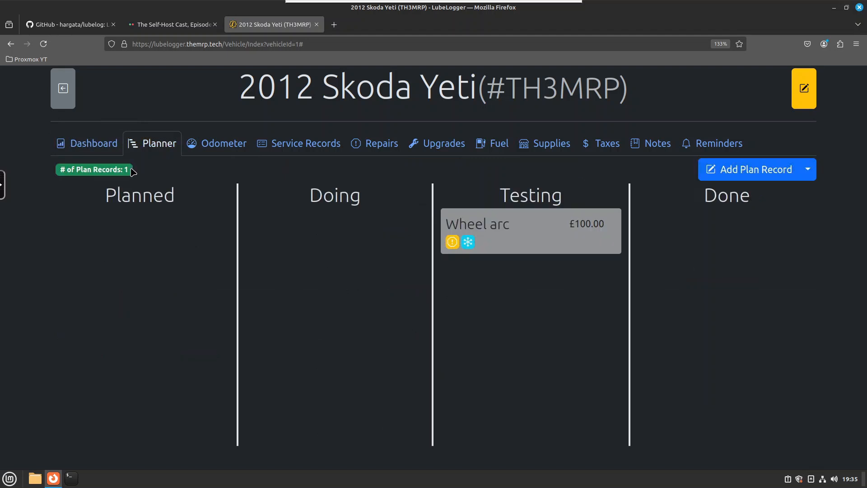
left_click(111, 151)
left_click(114, 176)
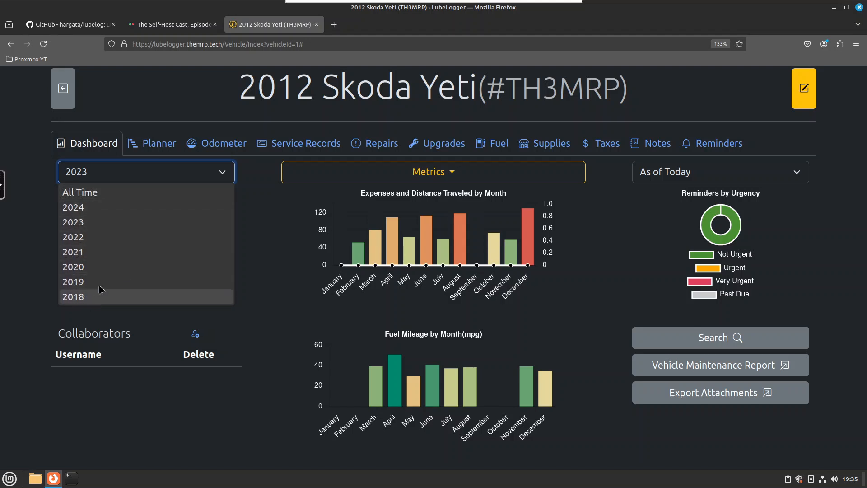
left_click(542, 144)
left_click(543, 143)
left_click(605, 143)
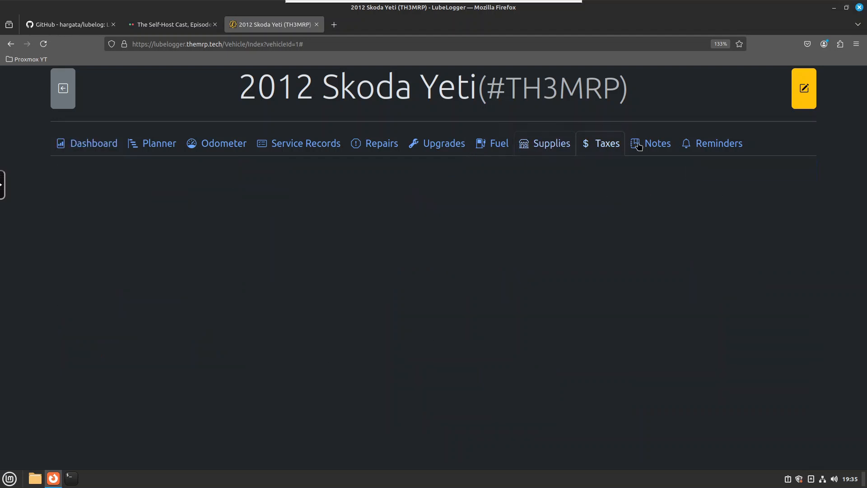
left_click(655, 143)
left_click(723, 143)
left_click(94, 144)
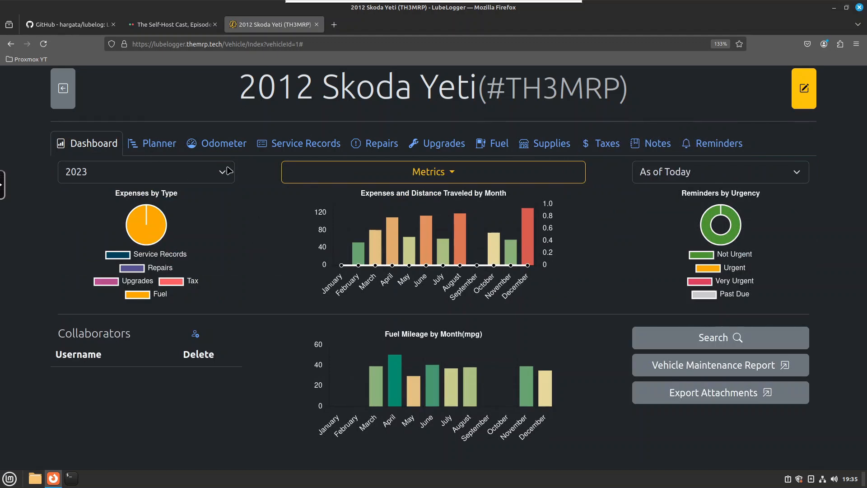
Open docker-compose.yml in the lubelog GitHub repository and copy its raw contents
left_click(76, 26)
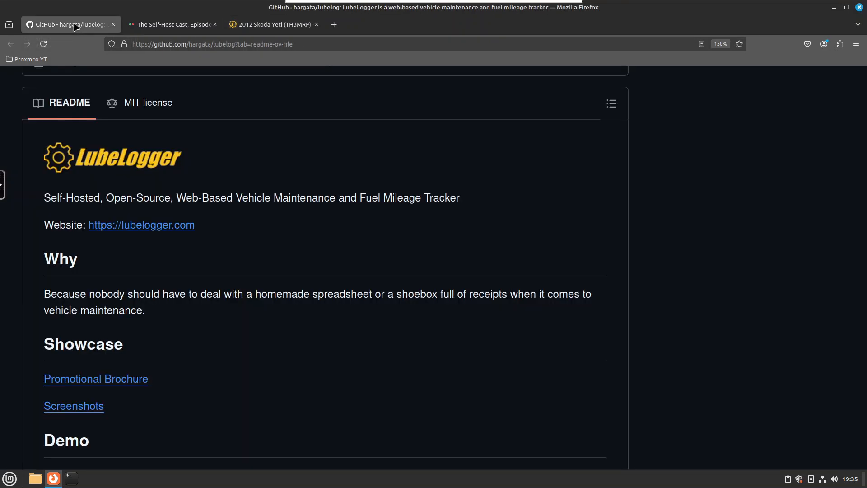
scroll(361, 197, "up", 5)
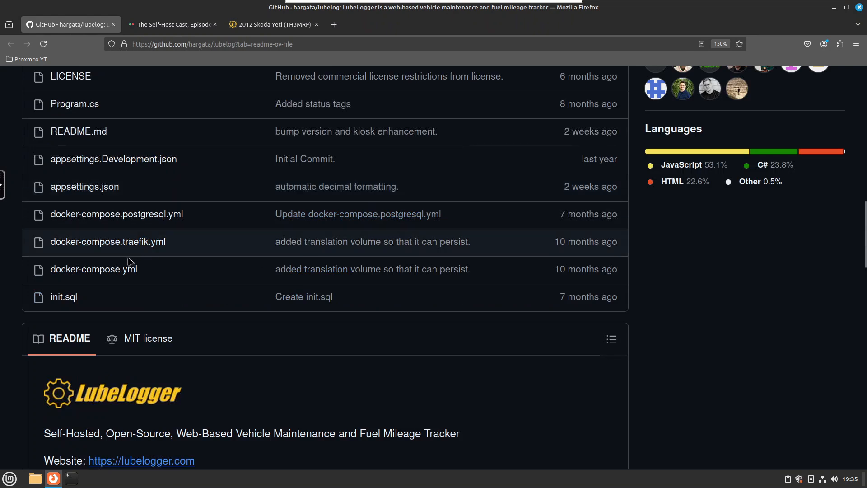
left_click(98, 274)
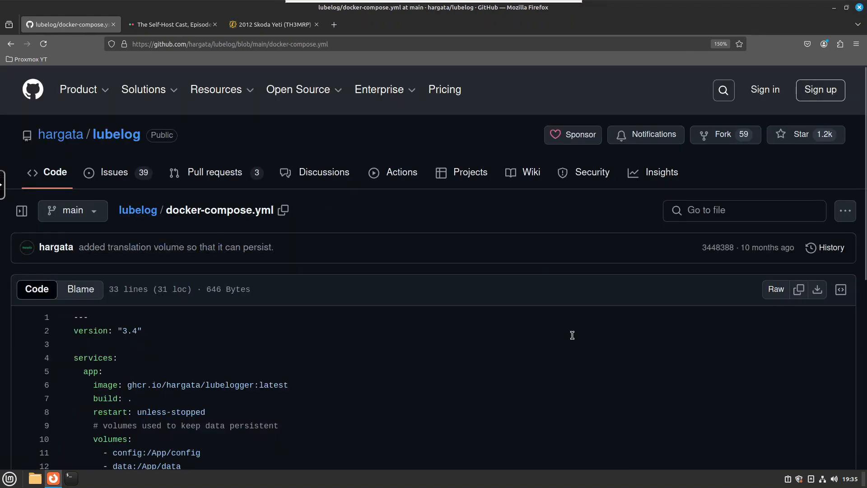
scroll(555, 341, "down", 5)
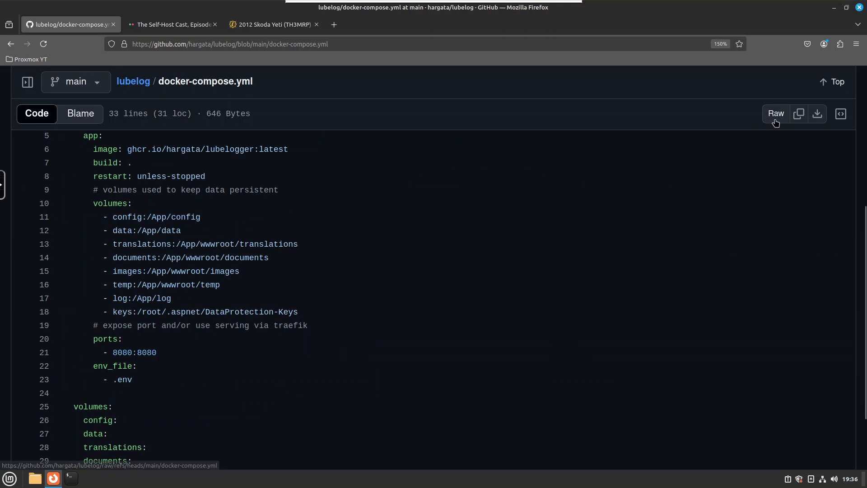
left_click(800, 120)
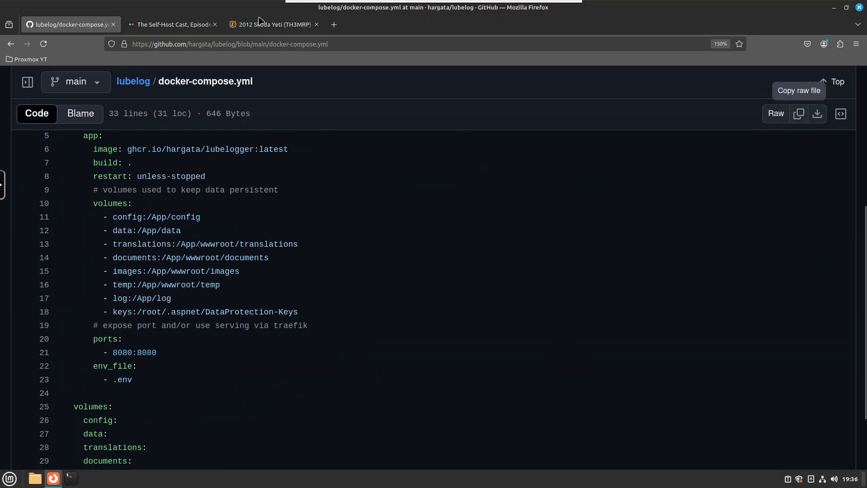
Open Portainer in a new tab and start adding a stack in the Docker-Sandbox environment
left_click(334, 25)
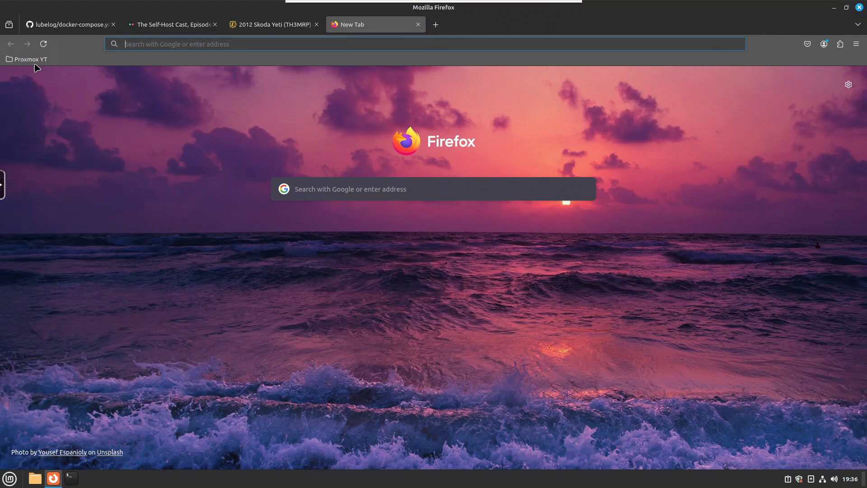
left_click(28, 60)
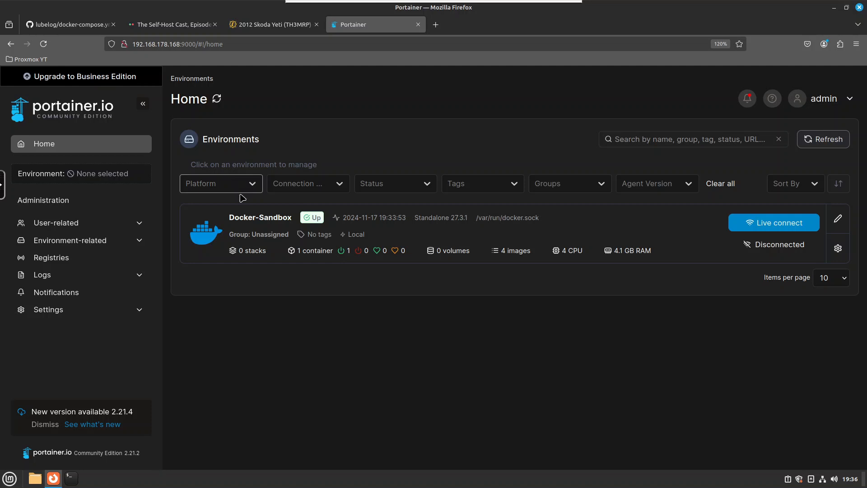
left_click(255, 229)
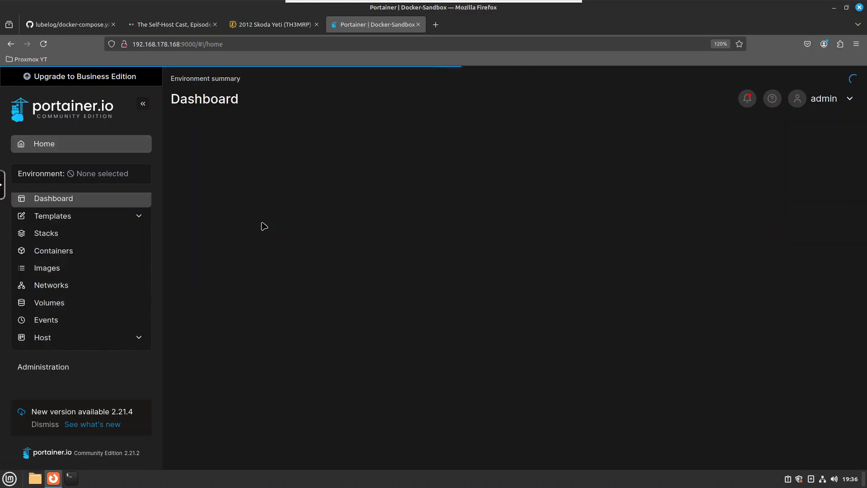
left_click(272, 302)
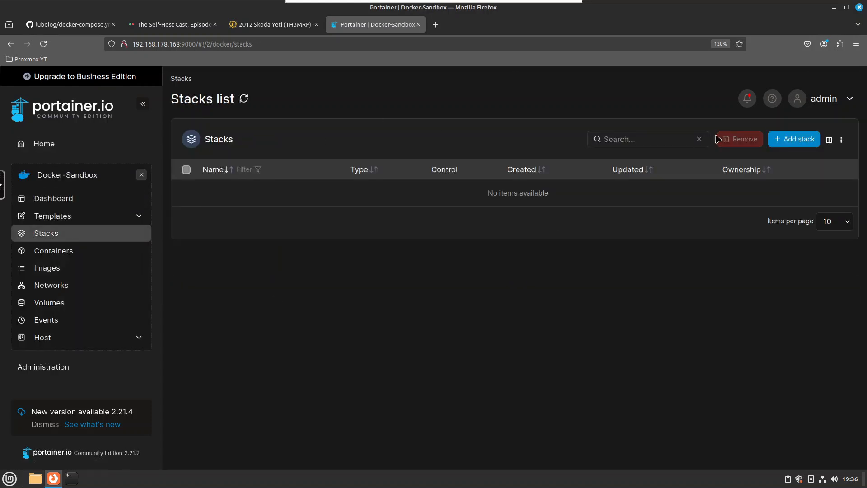
left_click(795, 140)
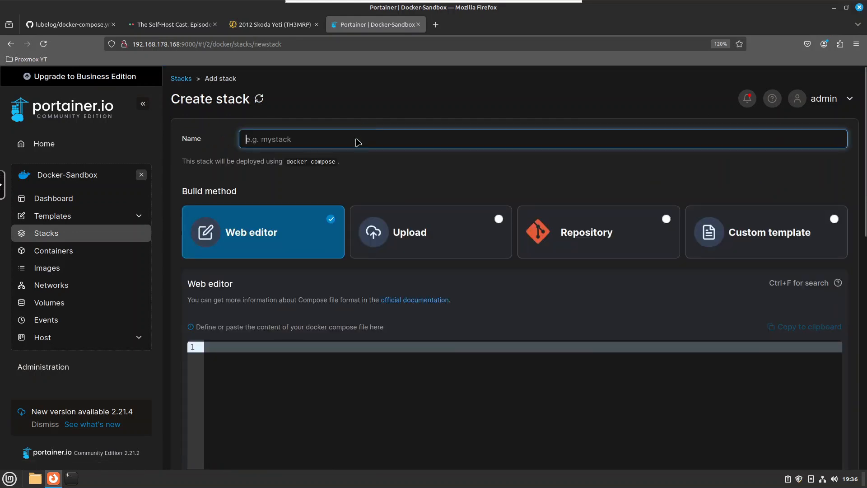
Name the stack lubelogger-yt and paste the copied compose contents into the web editor, dismissing the system authentication prompts
type("lubelogger-yt")
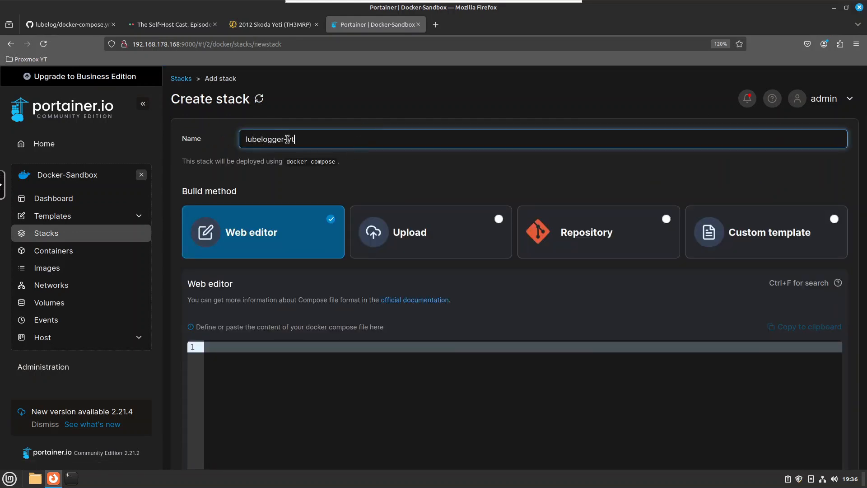
left_click(283, 392)
key("ctrl+v")
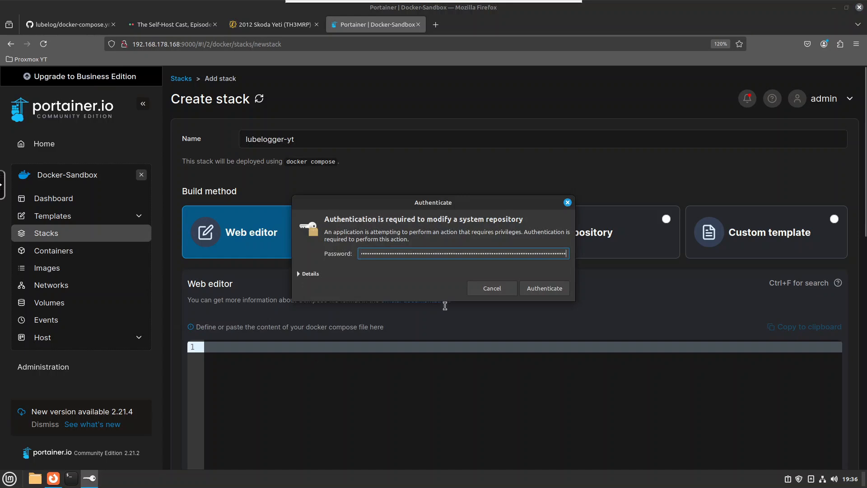
left_click(551, 289)
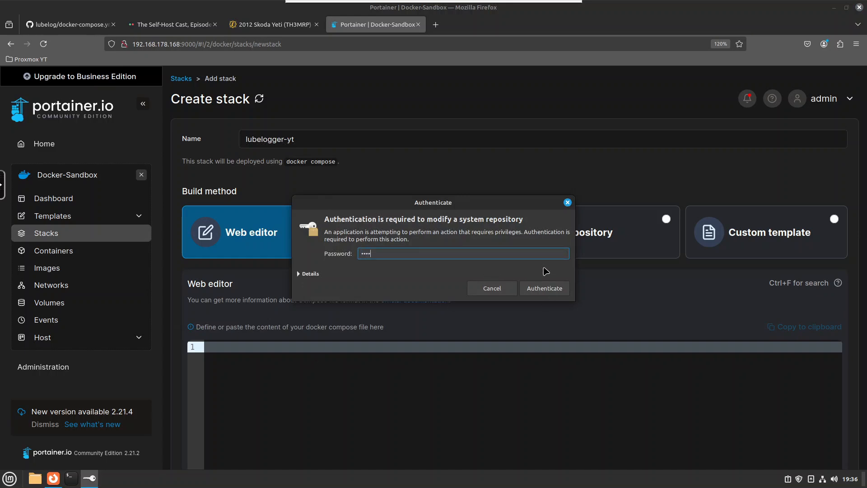
left_click(545, 287)
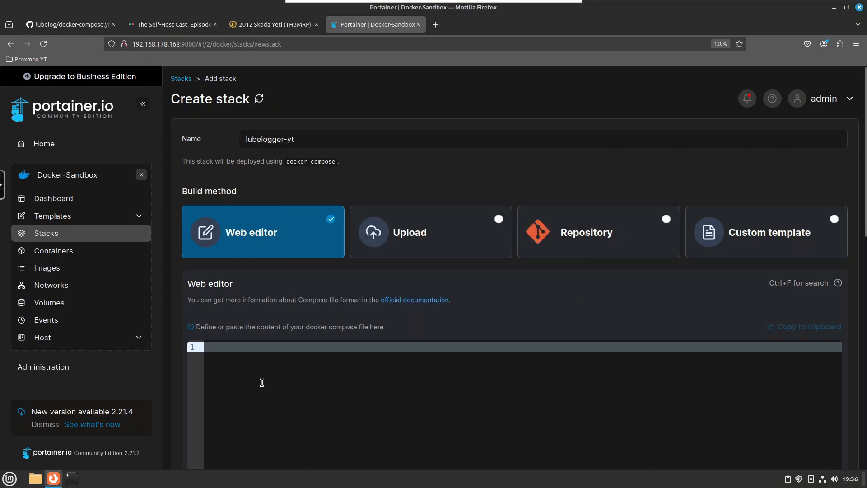
key("ctrl+v")
scroll(271, 361, "down", 3)
scroll(320, 317, "up", 3)
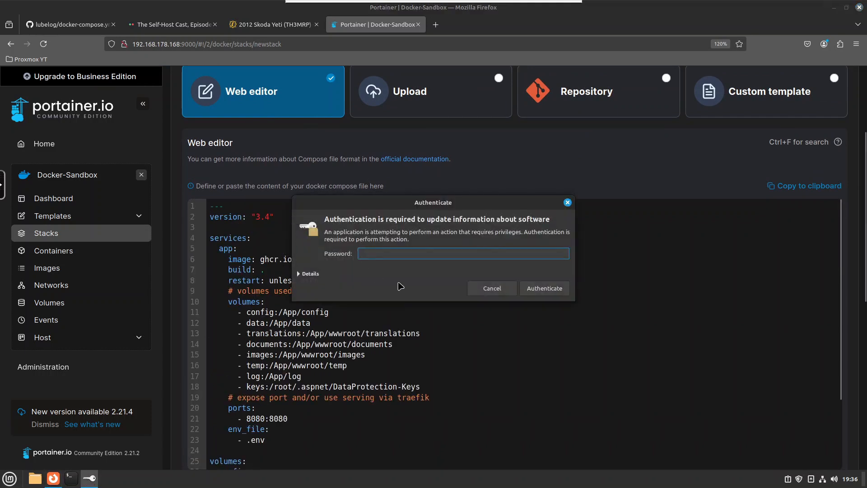
left_click(492, 288)
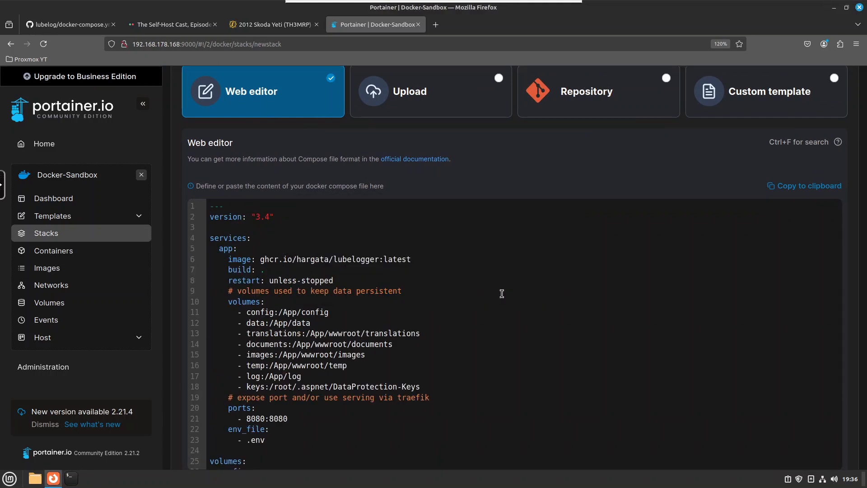
Delete the leading '---' and version lines from the compose file
left_click_drag(277, 226, 207, 209)
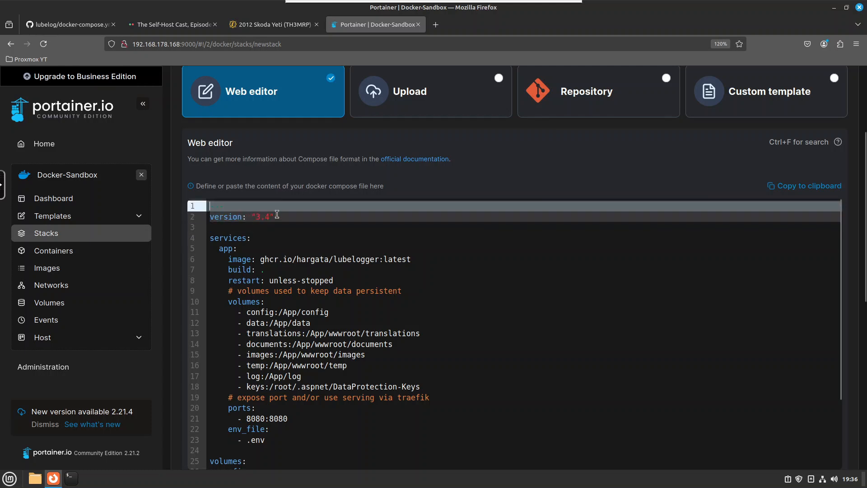
key("BackSpace")
key("Delete")
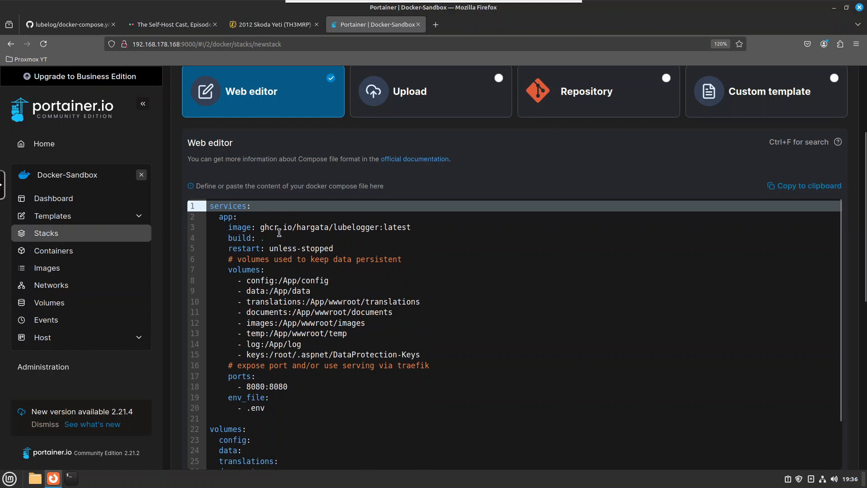
Remove the build line from the app service
scroll(374, 351, "down", 2)
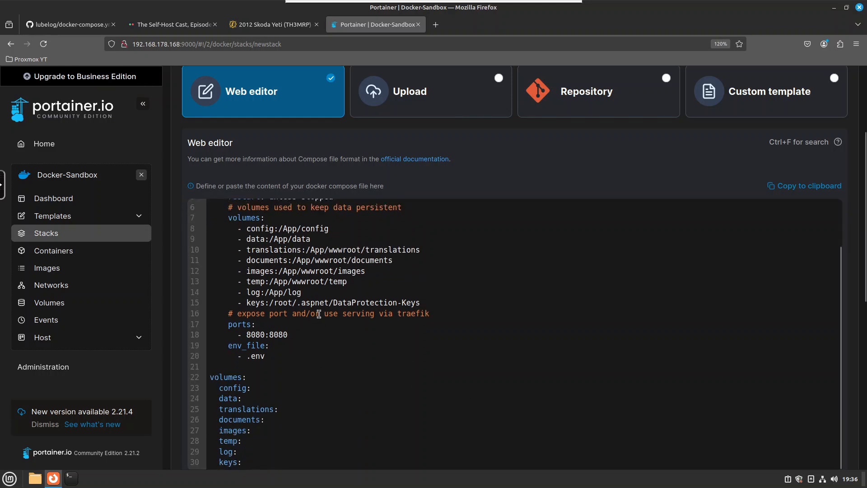
scroll(319, 314, "up", 2)
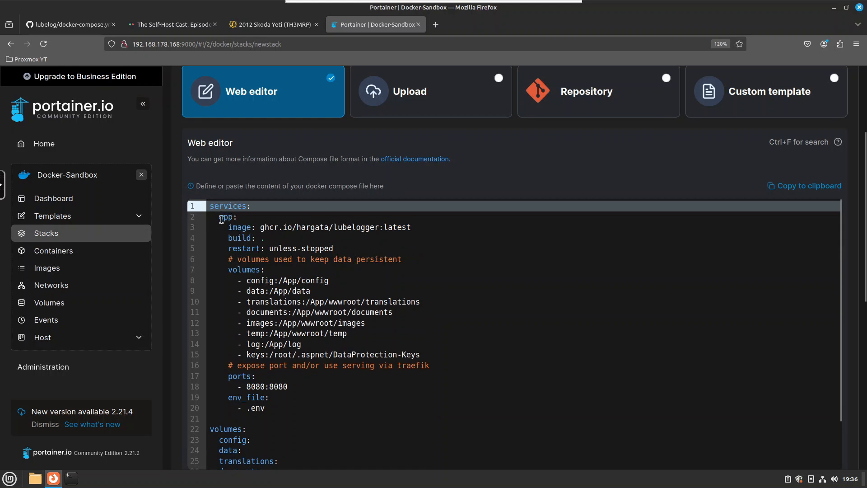
left_click_drag(216, 218, 388, 229)
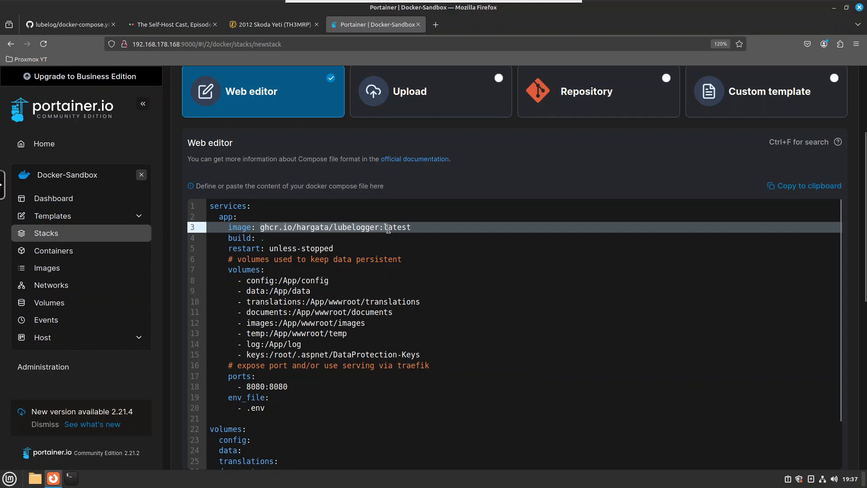
left_click(389, 229)
left_click(266, 237)
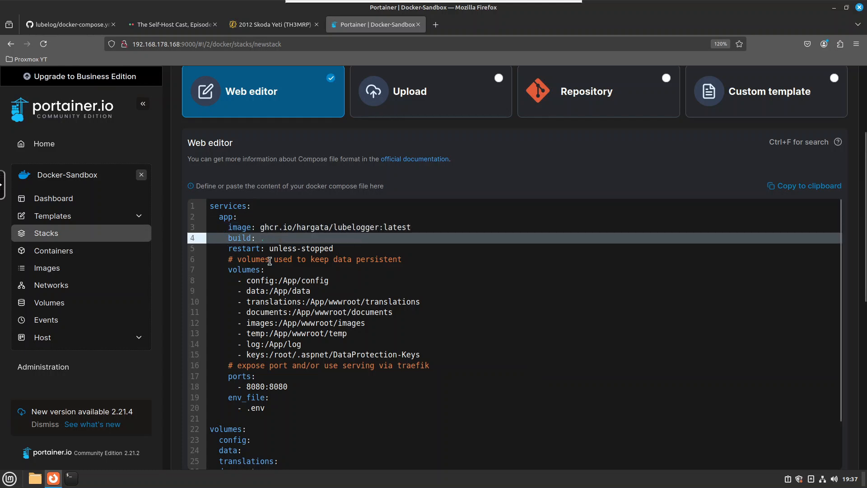
key("shift+Home")
key("BackSpace")
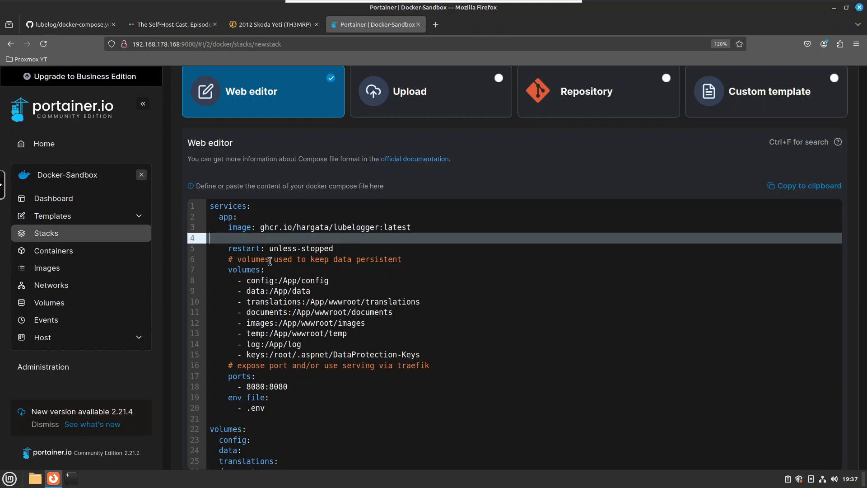
key("BackSpace")
key("Down")
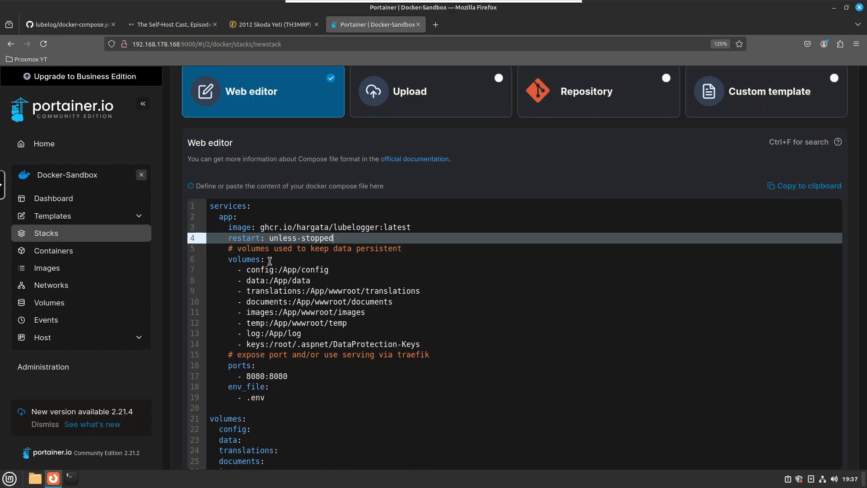
Delete the '# volumes used to keep data persistent' comment line and place the cursor before the config volume
key("Down")
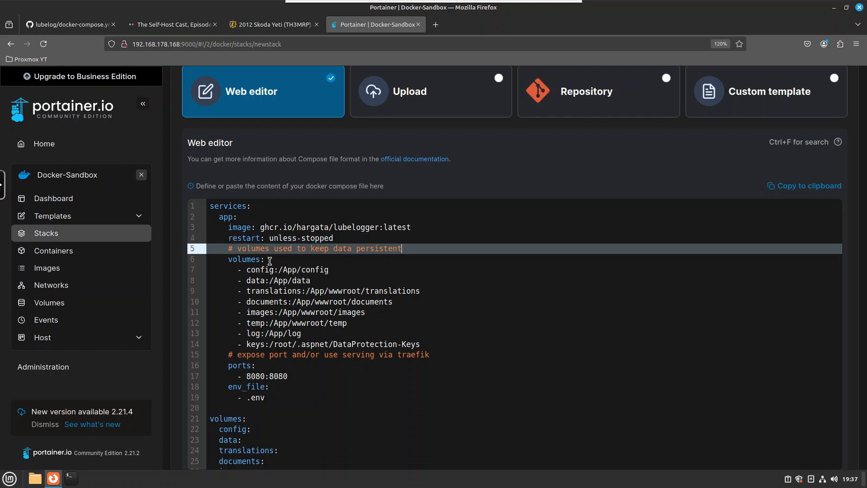
key("End")
key("shift+Home")
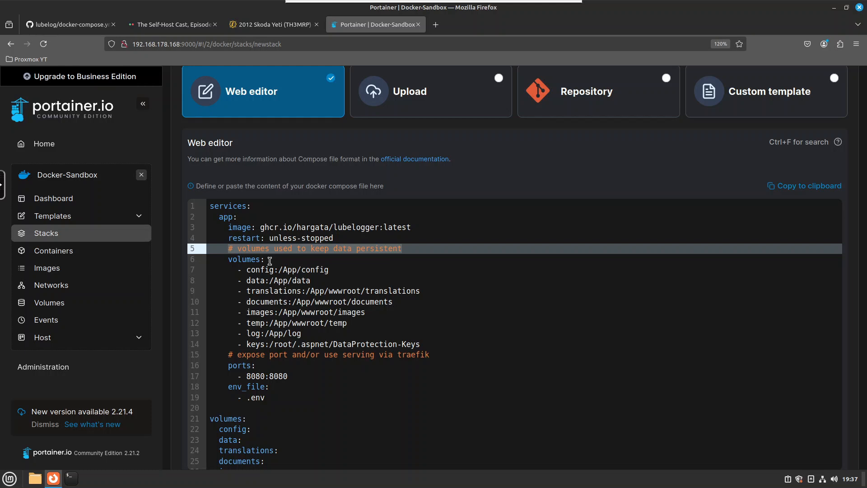
key("BackSpace")
key("BackSpace")
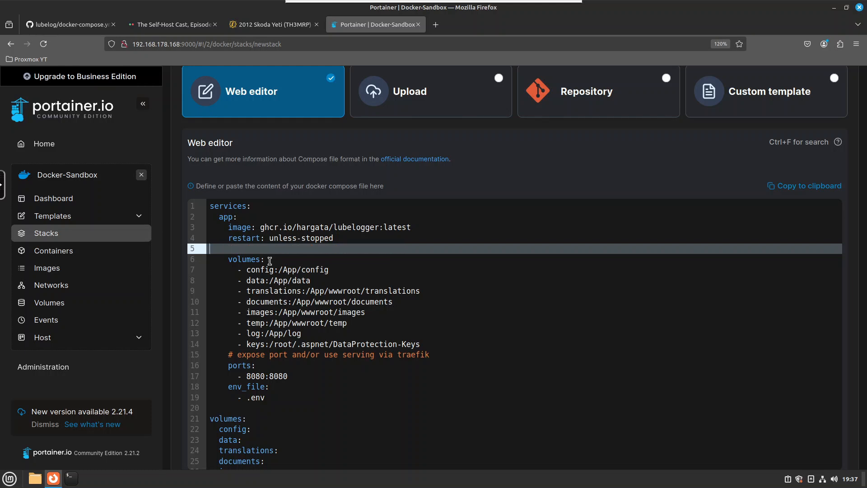
key("BackSpace")
key("Down")
key("Down")
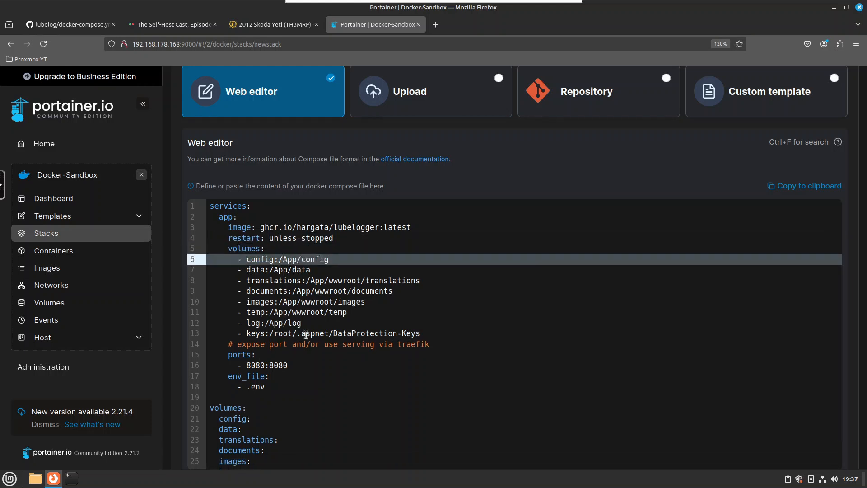
left_click(248, 260)
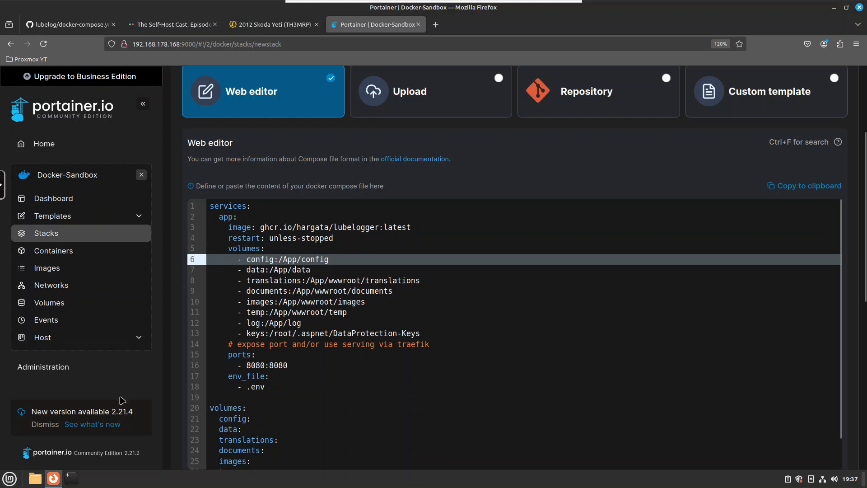
Open a terminal and SSH into the Docker host at 192.168.178.168
left_click(70, 478)
left_click_drag(233, 32, 400, 127)
type("ssh mrp")
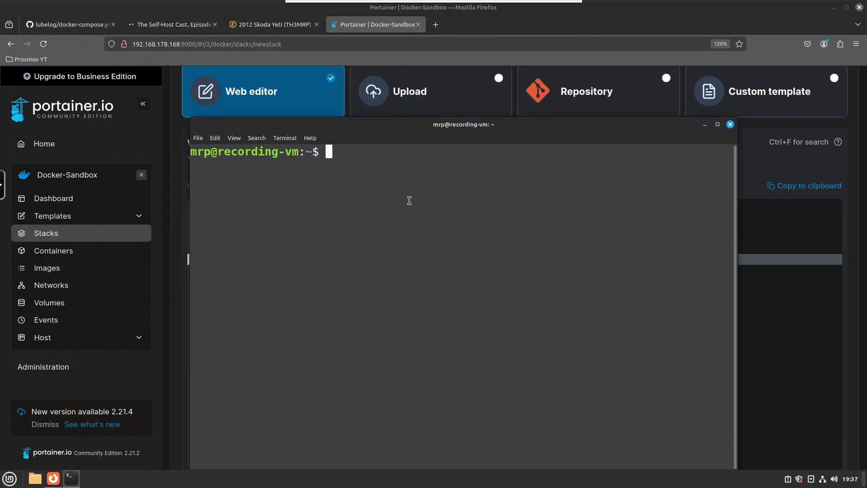
type("@")
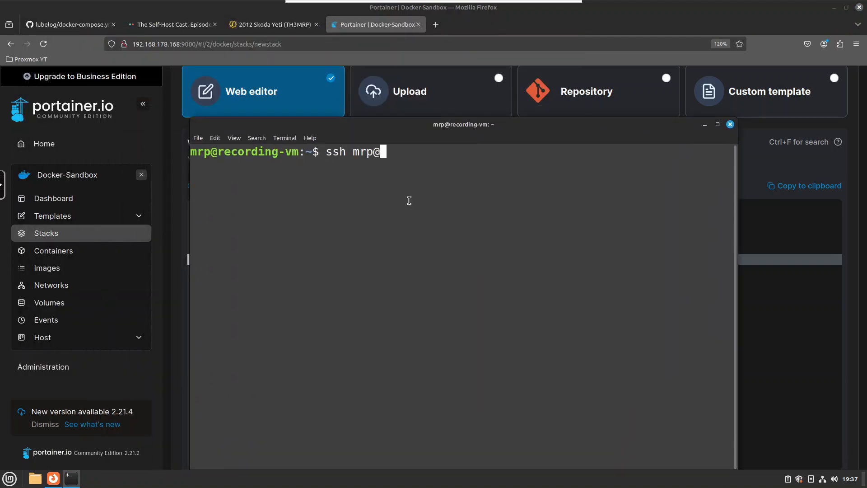
type("192.168.178.168")
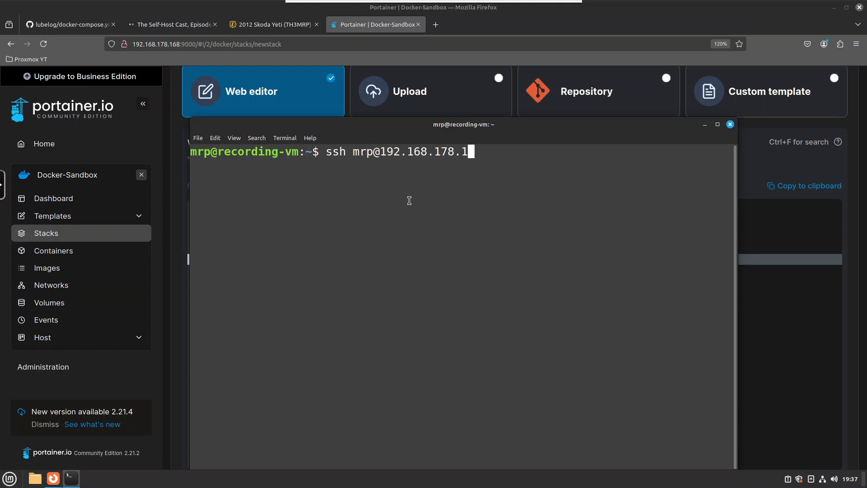
key("Return")
key("Return")
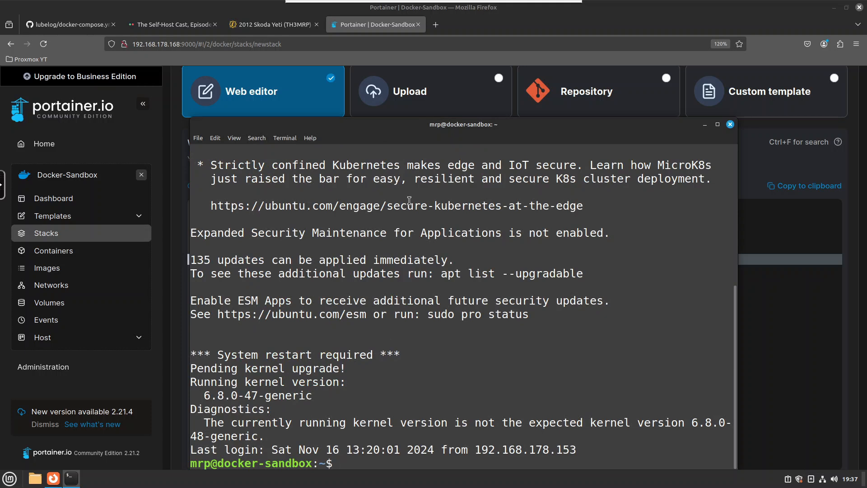
Clear the terminal, list the home directory and change into the docker folder
key("ctrl+l")
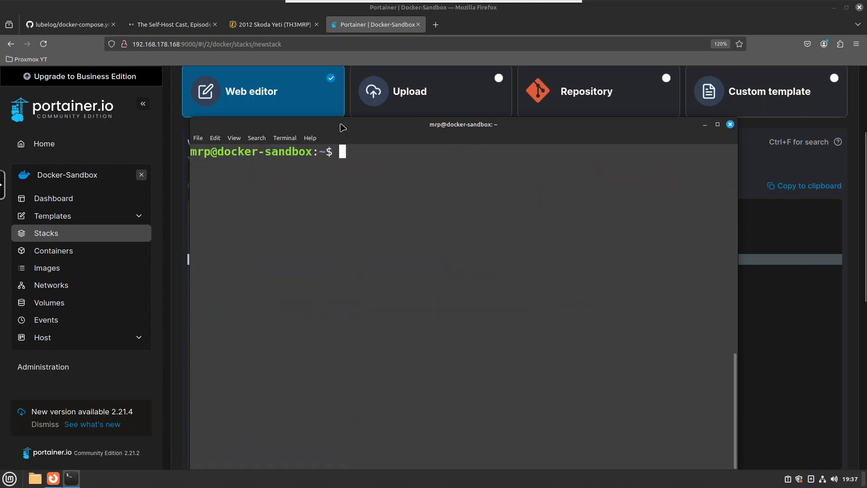
left_click_drag(343, 124, 314, 95)
type("ls")
key("Return")
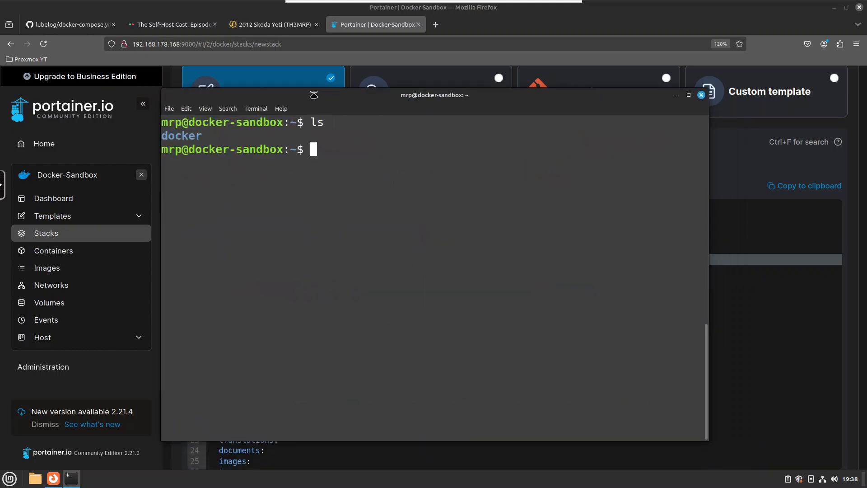
type("cd do")
key("Tab")
key("Return")
type("ls")
key("Return")
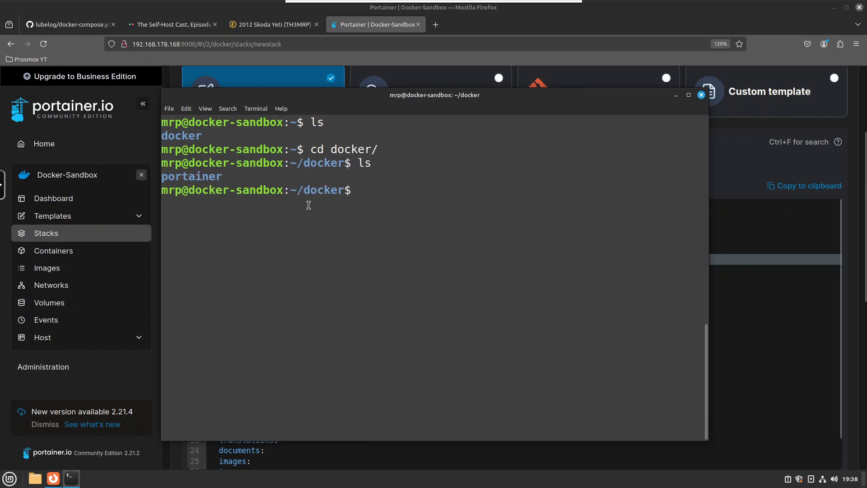
Create a lubelogger directory inside docker, enter it and print its full path with pwd
type("mkdir l")
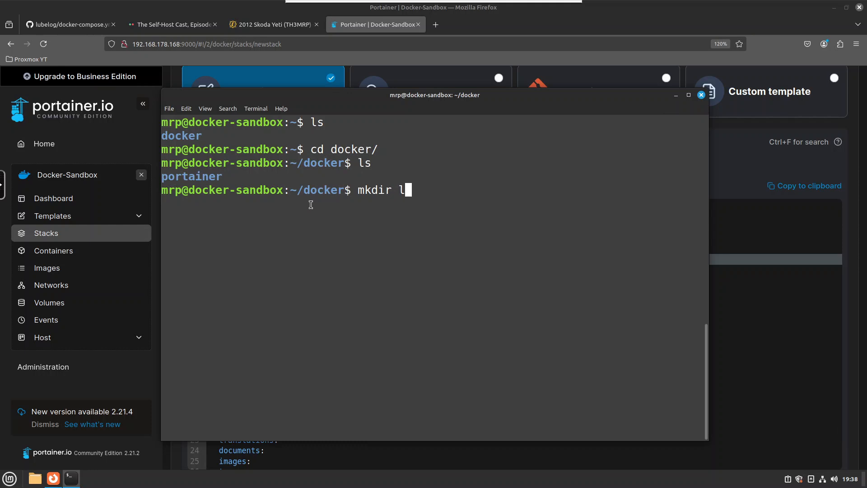
type("ubelogger")
key("Return")
type("cd ")
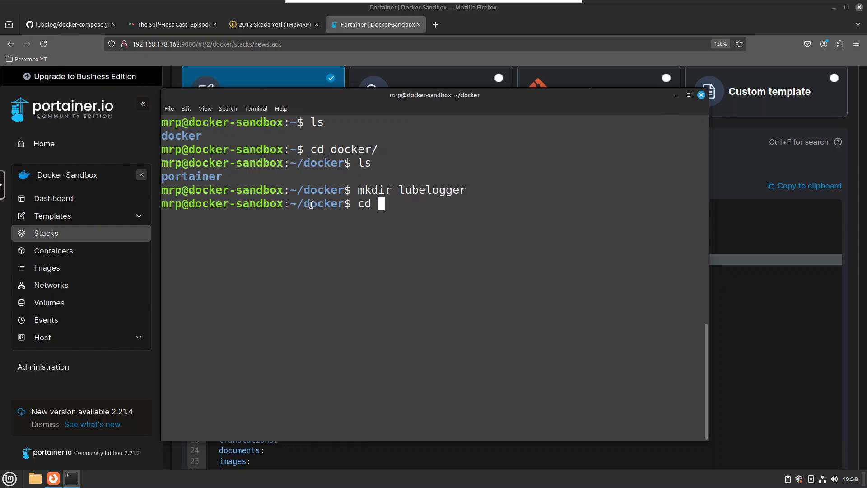
type("lu")
key("Tab")
key("Return")
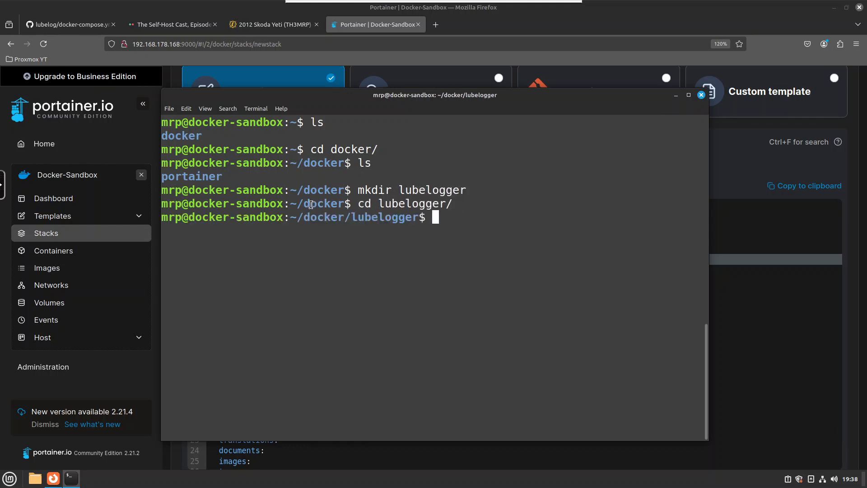
type("pwd")
key("Return")
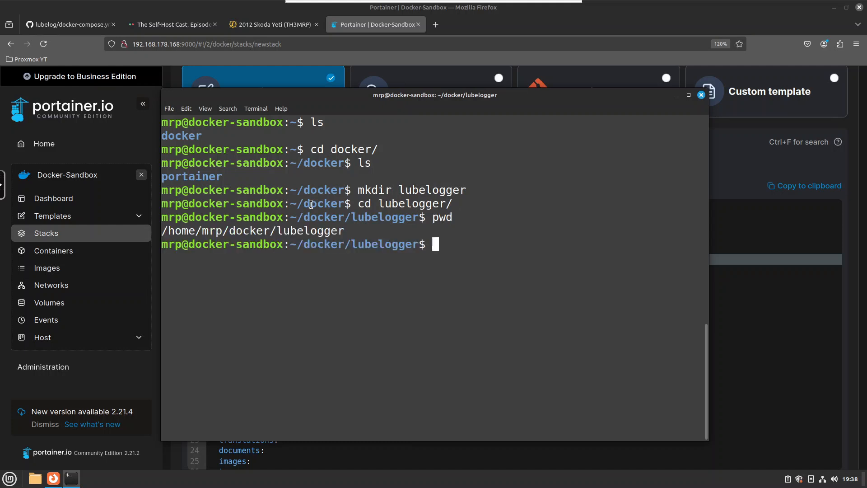
Copy the lubelogger directory's full path from the terminal output
double_click(272, 231)
right_click(273, 231)
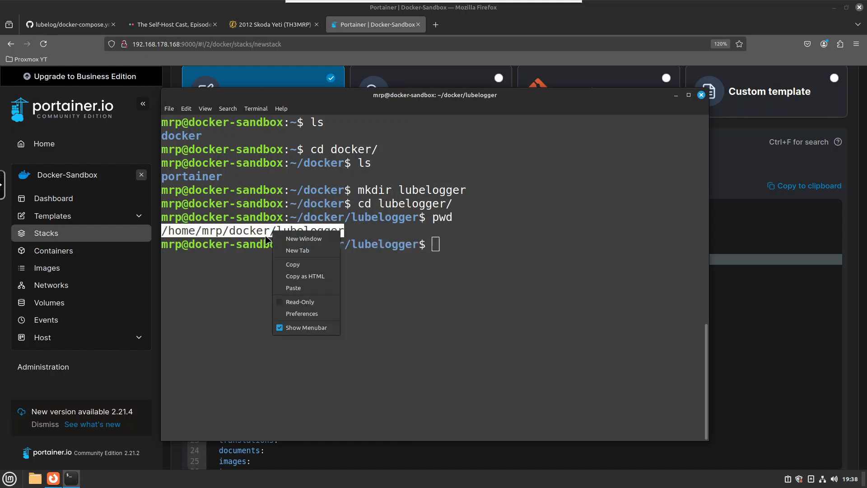
left_click(364, 231)
right_click(324, 229)
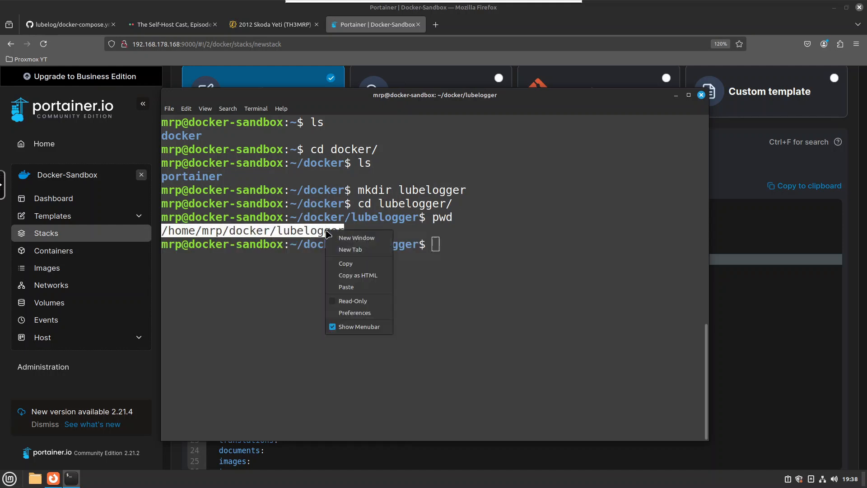
left_click(354, 266)
Prefix the config volume with the copied lubelogger path followed by a slash, making it a host folder mount
left_click(677, 95)
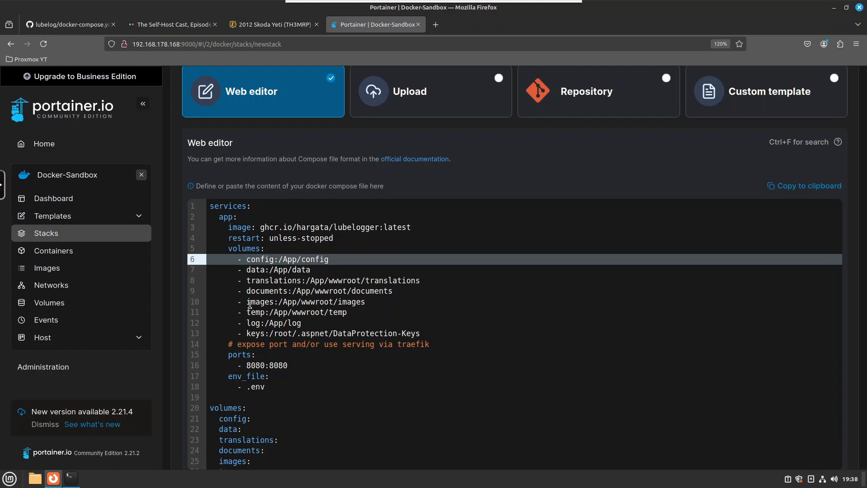
key("ctrl+v")
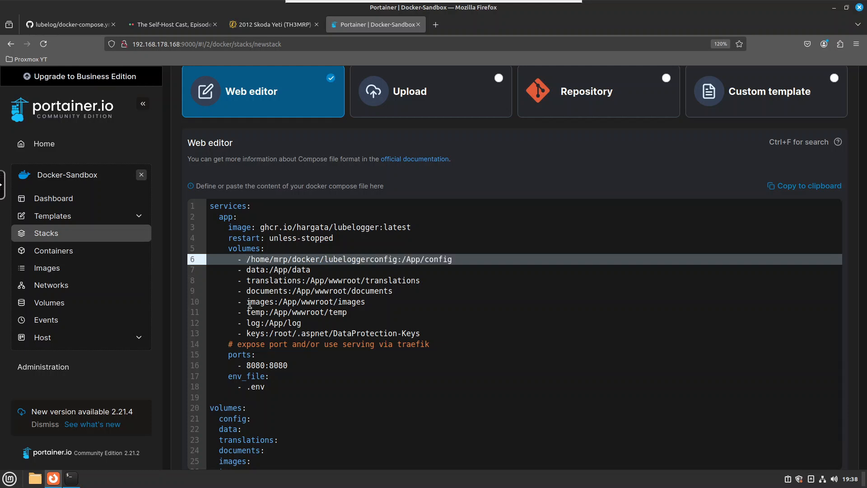
type("/")
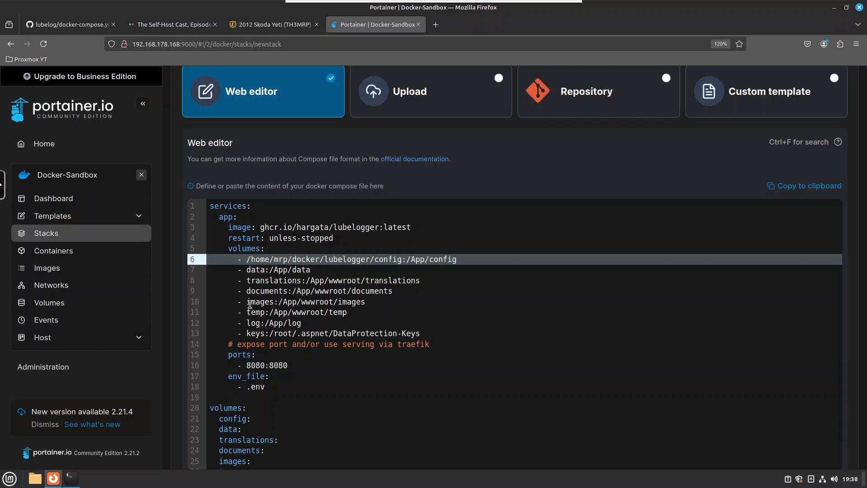
Prefix the data, translations, documents and images volumes with the same lubelogger folder path
key("Left")
key("Left")
key("Left")
key("Left")
key("Left")
key("Left")
key("Left")
key("Left")
key("Left")
key("Left")
key("Left")
key("Left")
key("Left")
key("Left")
key("Left")
key("Left")
key("Left")
key("Left")
key("Left")
key("Left")
key("Left")
key("Left")
key("Left")
key("Left")
key("Left")
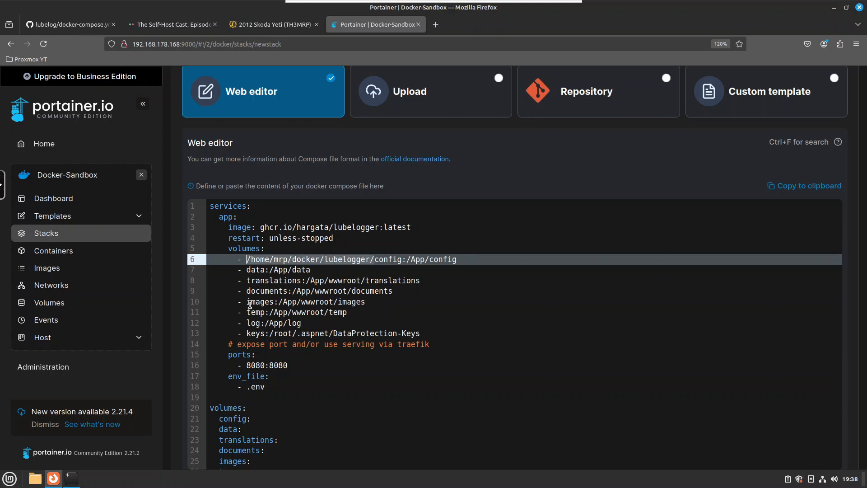
key("Right")
key("Right")
key("Right")
key("Right")
key("Right")
key("Right")
key("Right")
key("Right")
key("Right")
key("Right")
key("Right")
key("Right")
key("Right")
key("Right")
key("Right")
key("Right")
key("Right")
key("Right")
key("Right")
key("Right")
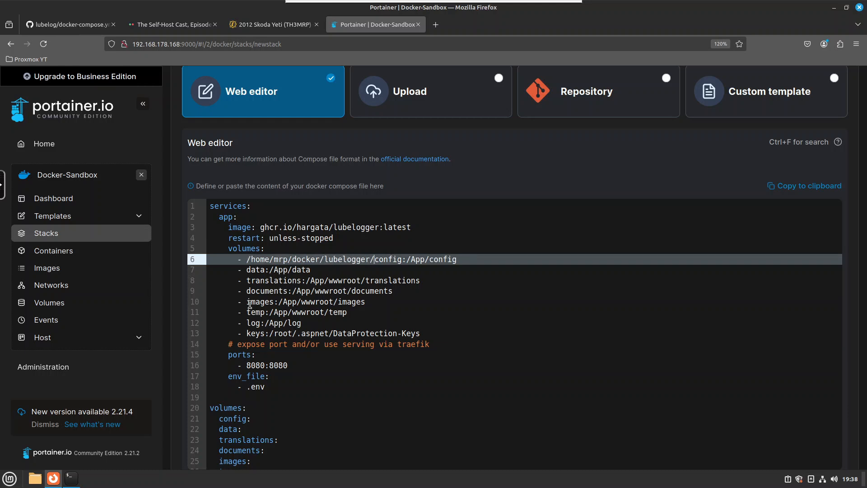
left_click(247, 269)
key("ctrl+v")
left_click(247, 280)
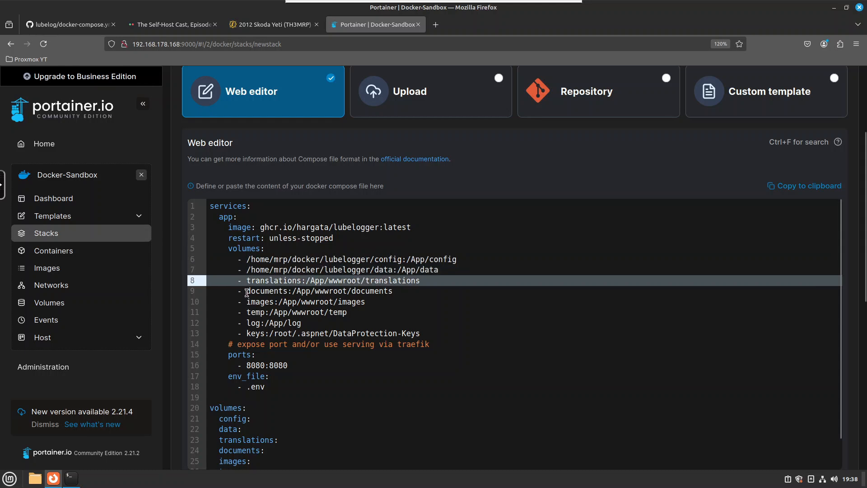
key("ctrl+v")
left_click(246, 292)
key("ctrl+v")
left_click(248, 302)
key("ctrl+v")
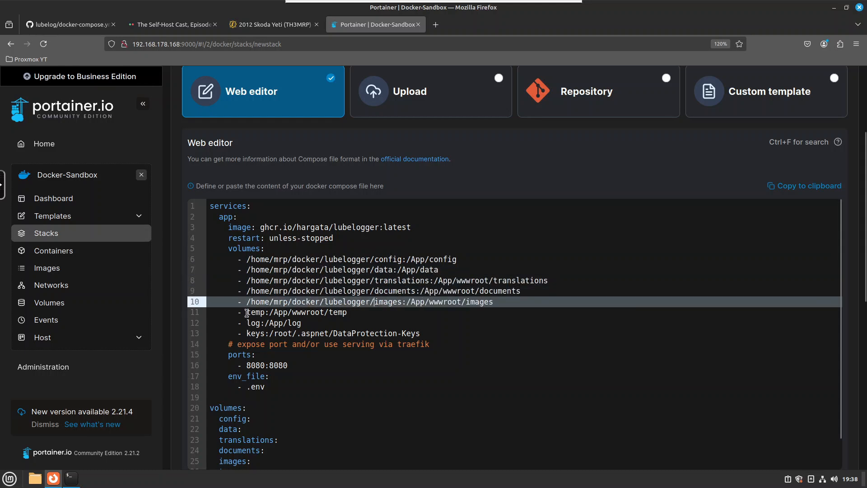
Prefix the temp, log and keys volumes with the lubelogger folder path as well
left_click(246, 313)
key("ctrl+v")
left_click(247, 324)
key("ctrl+v")
left_click(248, 334)
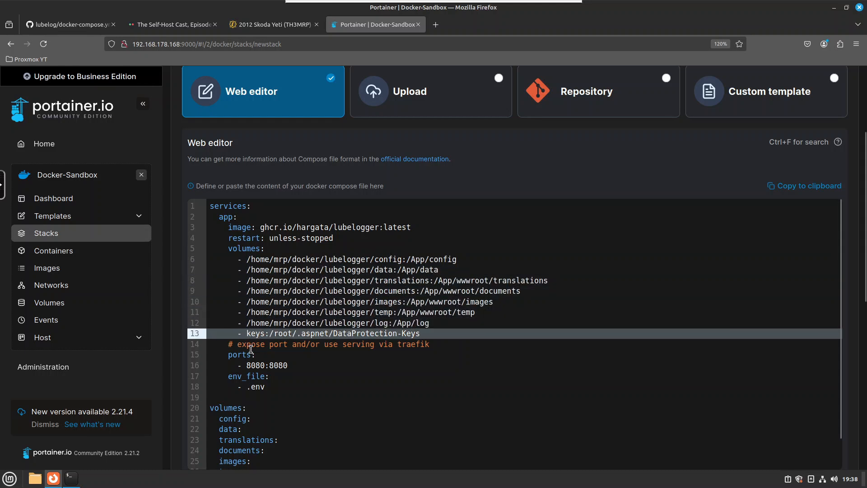
key("ctrl+v")
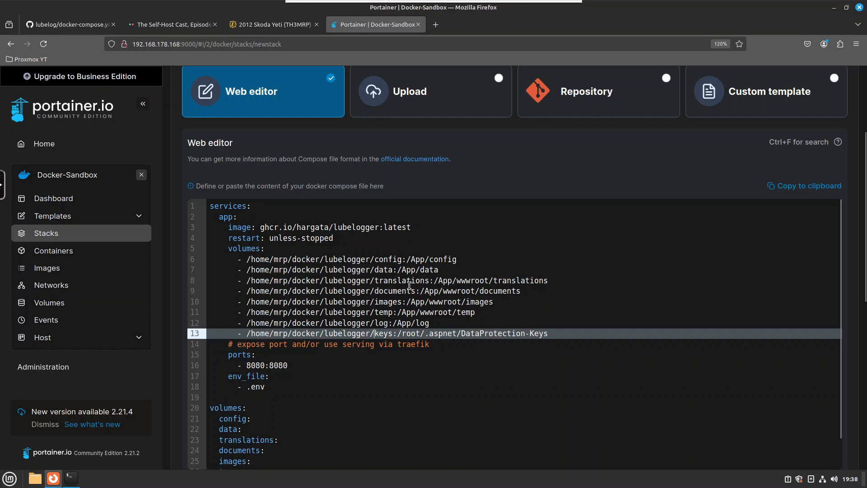
Delete the traefik comment line beneath the volumes list
left_click(451, 343)
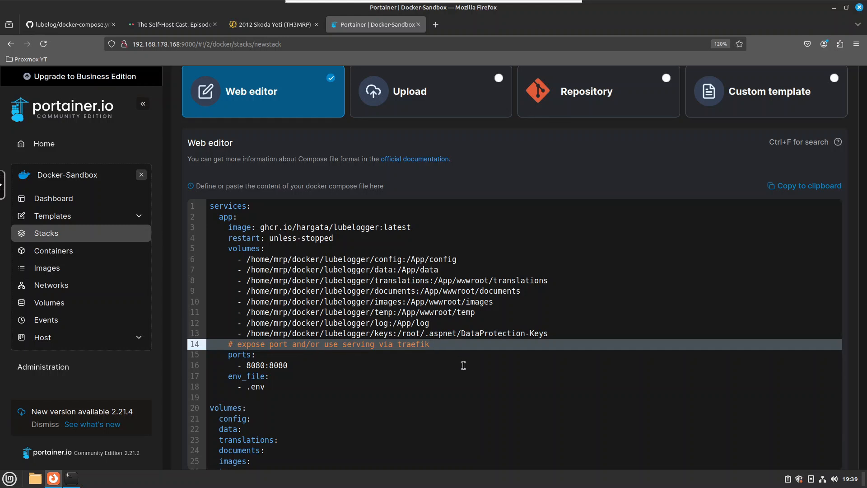
key("shift+Home")
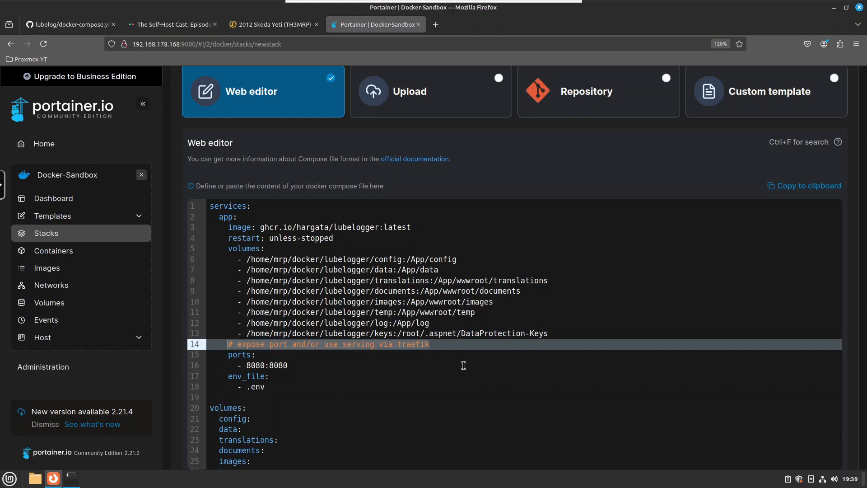
key("BackSpace")
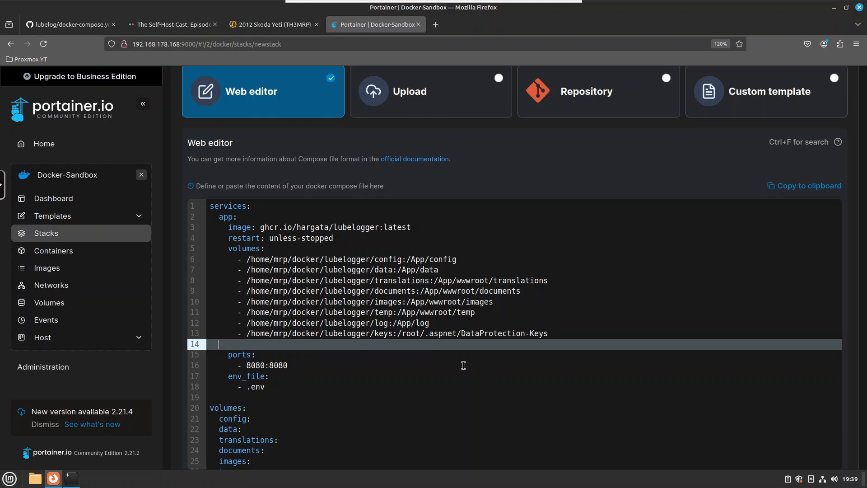
key("BackSpace")
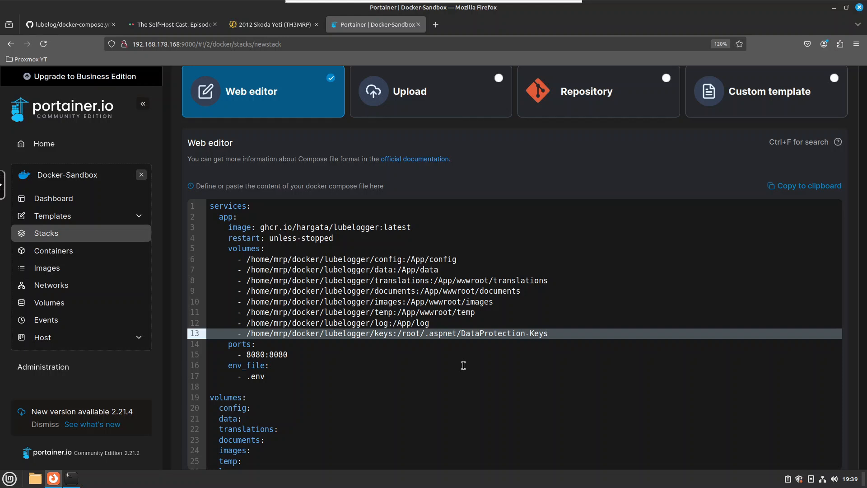
Set the port mapping to 8338:8080
key("Down")
key("Down")
key("Up")
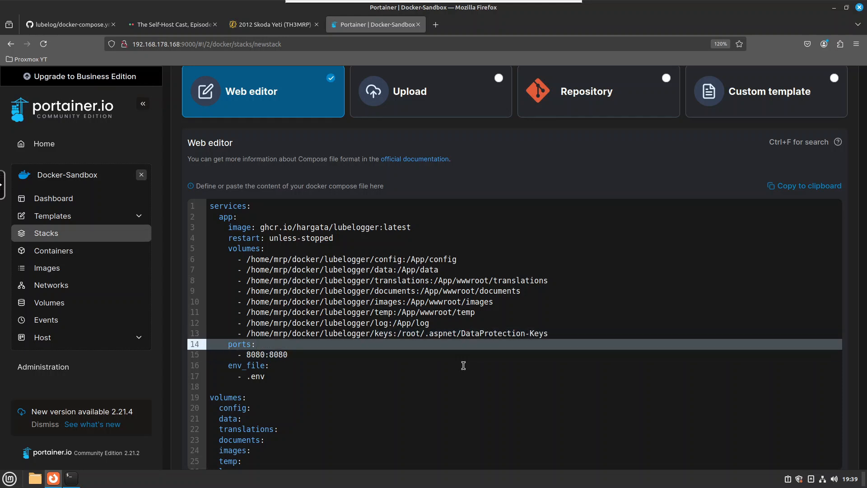
key("Down")
key("Up")
key("Down")
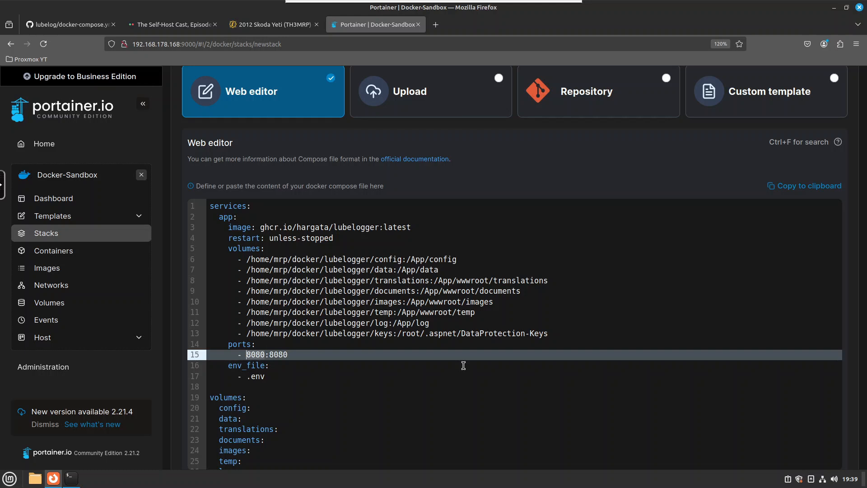
key("Delete")
key("Delete")
key("Delete")
key("Delete")
type("8338")
Insert a blank line above the env_file entry
key("Down")
key("Down")
key("Up")
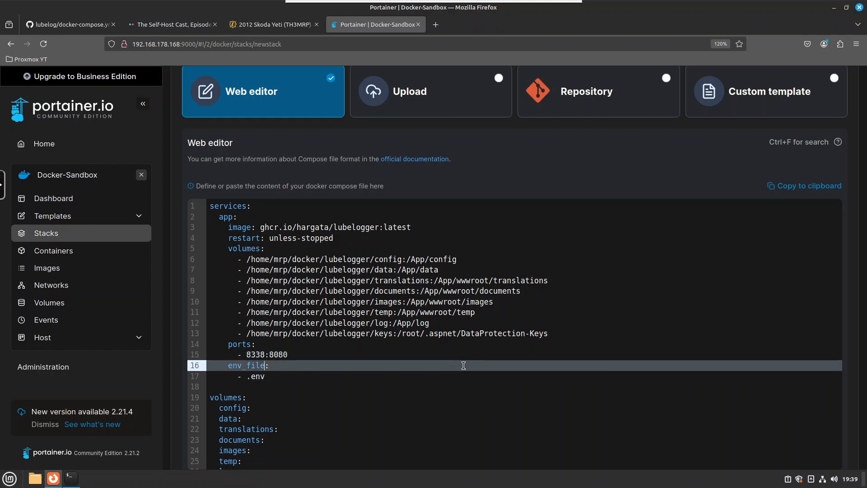
key("Home")
key("Return")
key("Up")
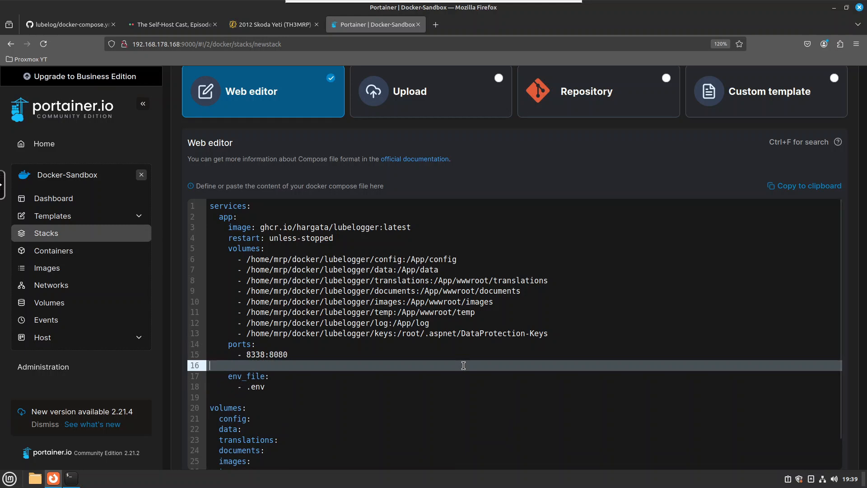
Examine the project's .env file in the lubelog GitHub repository
left_click(62, 27)
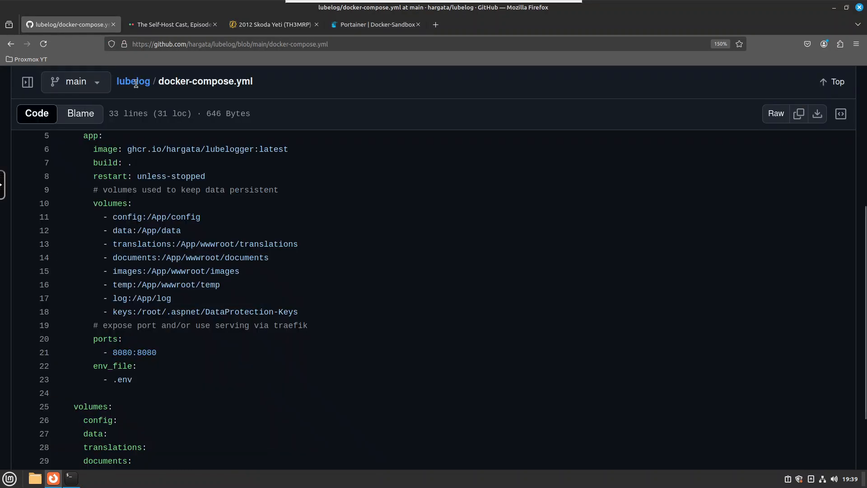
left_click(136, 84)
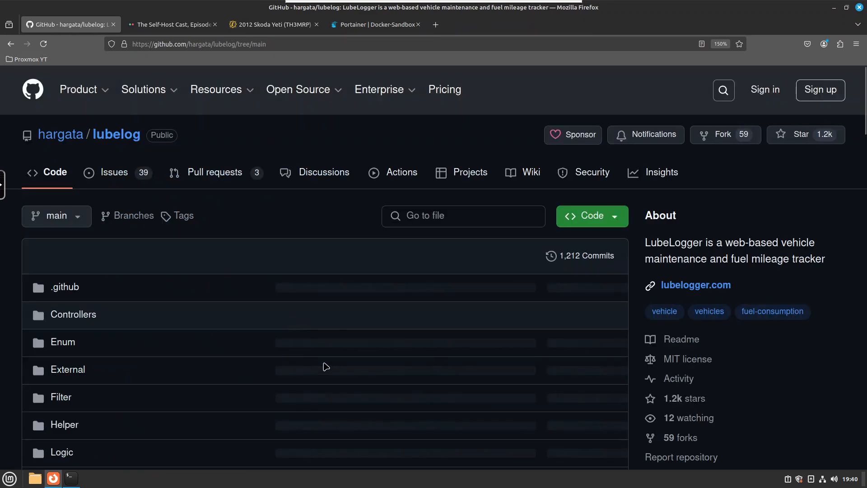
scroll(246, 378, "down", 5)
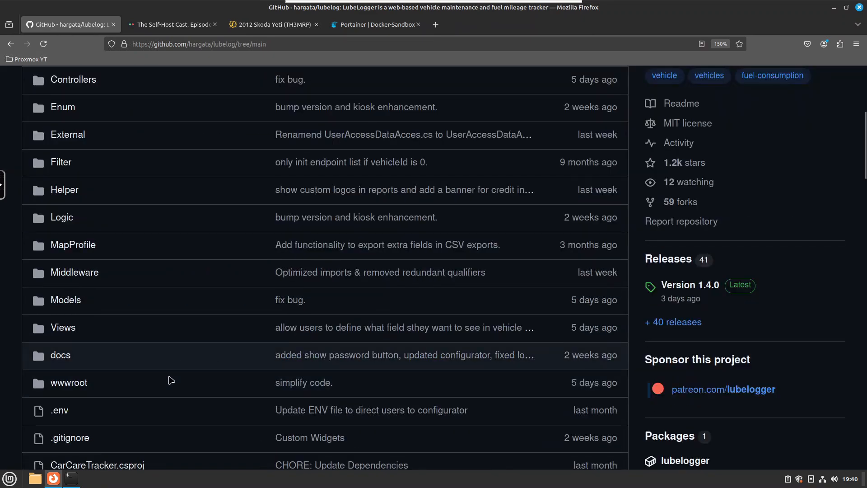
left_click(59, 410)
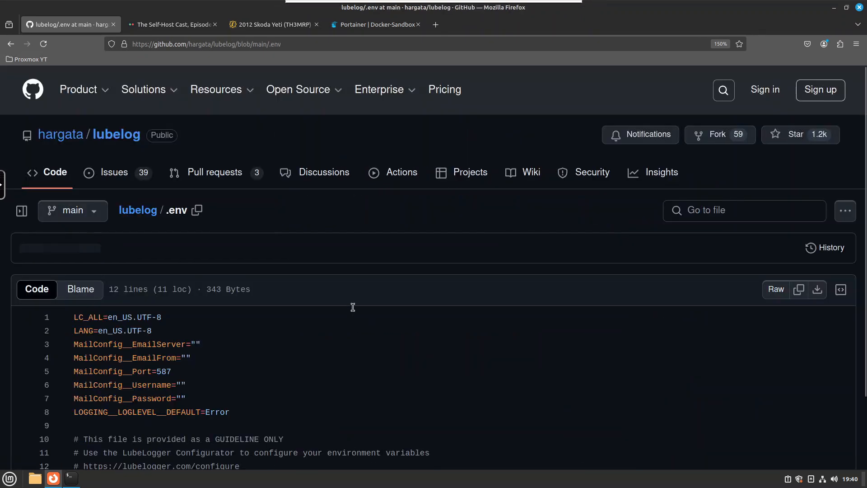
left_click_drag(238, 411, 70, 319)
left_click(118, 358)
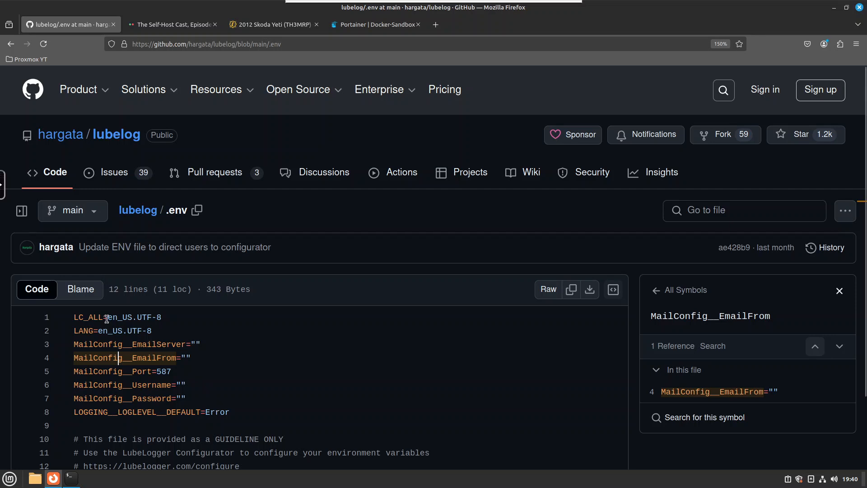
left_click_drag(108, 317, 230, 412)
left_click(390, 26)
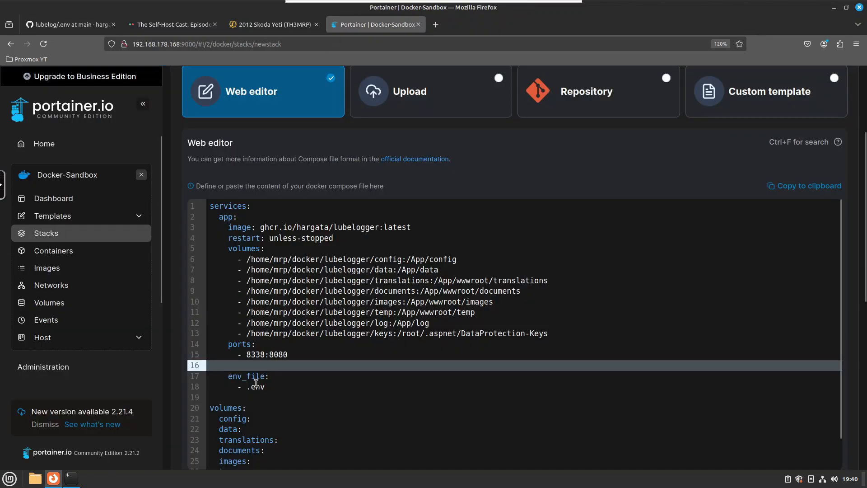
Delete the env_file entry and the whole top-level volumes section, ending the file at the port mapping
key("shift+Down")
key("shift+Down")
key("shift+Down")
key("shift+Down")
key("shift+Down")
key("shift+Down")
key("shift+Down")
key("shift+Down")
key("shift+Down")
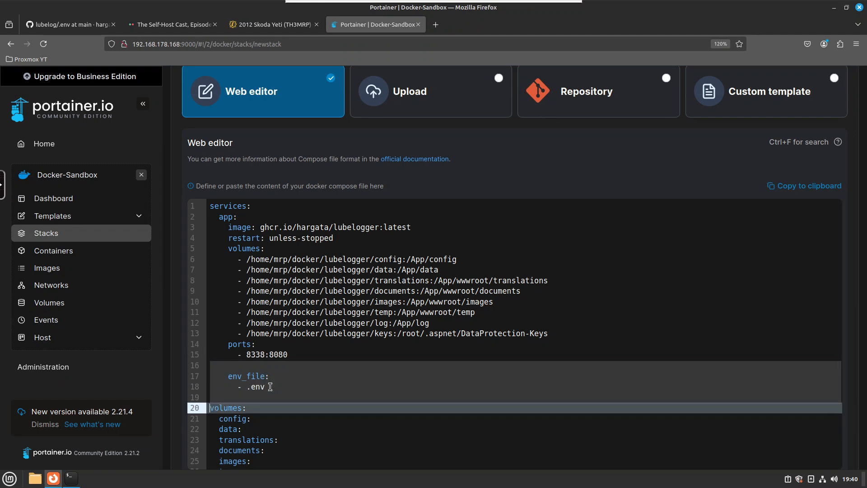
key("shift+Down")
key("shift+Down")
key("shift+Down")
key("shift+Down")
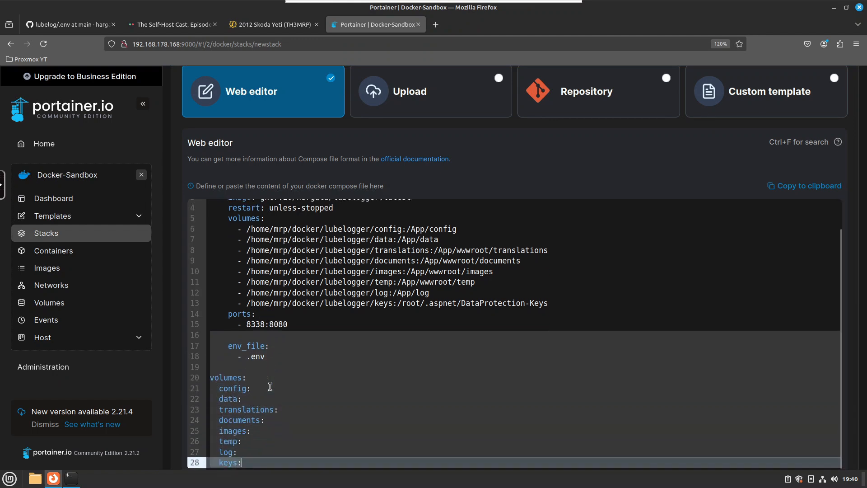
key("BackSpace")
left_click(294, 259)
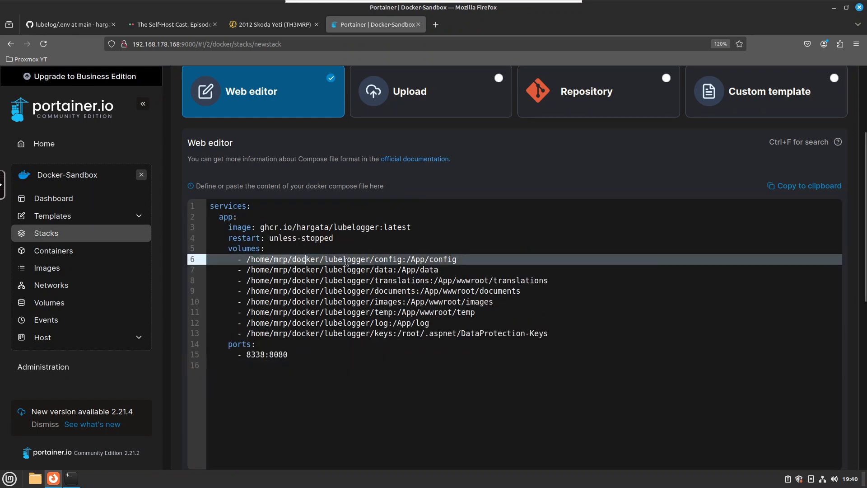
left_click(304, 355)
key("Delete")
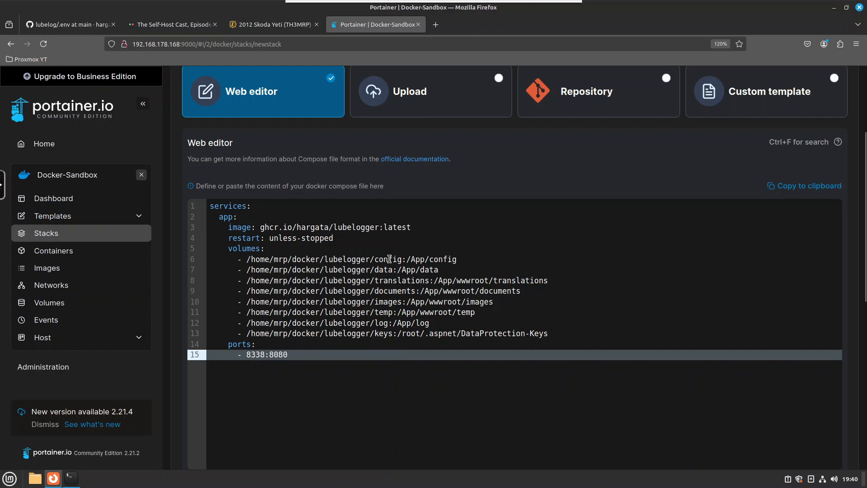
Deploy the stack
scroll(302, 371, "down", 8)
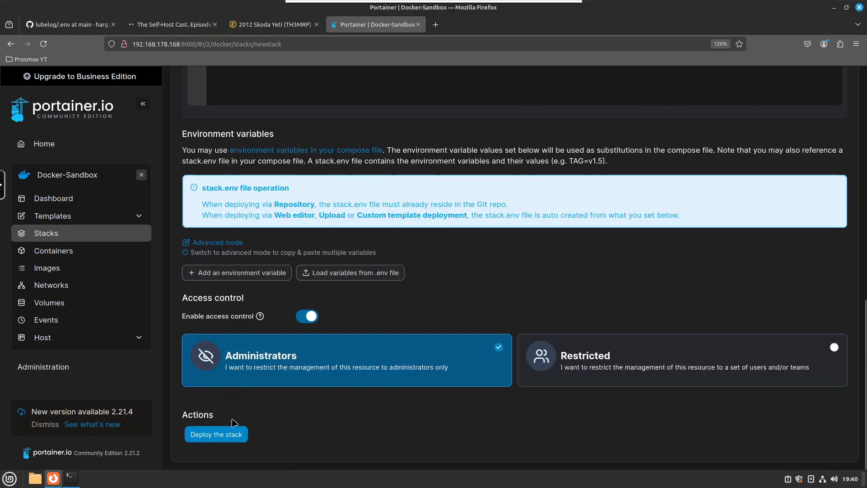
left_click(221, 436)
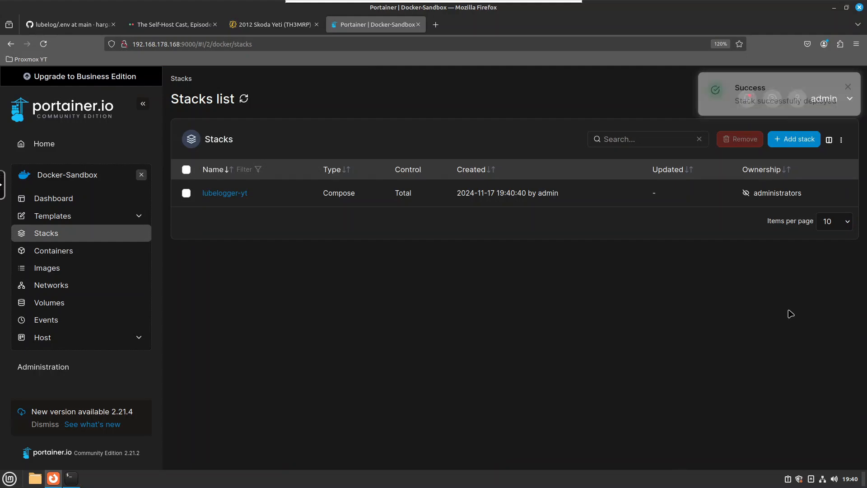
Open the lubelogger-yt stack and view its container's logs
left_click(229, 193)
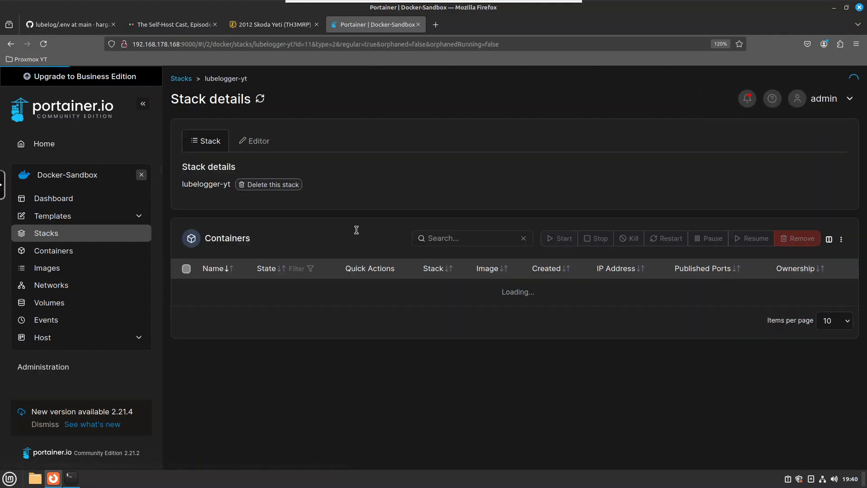
scroll(286, 126, "down", 3)
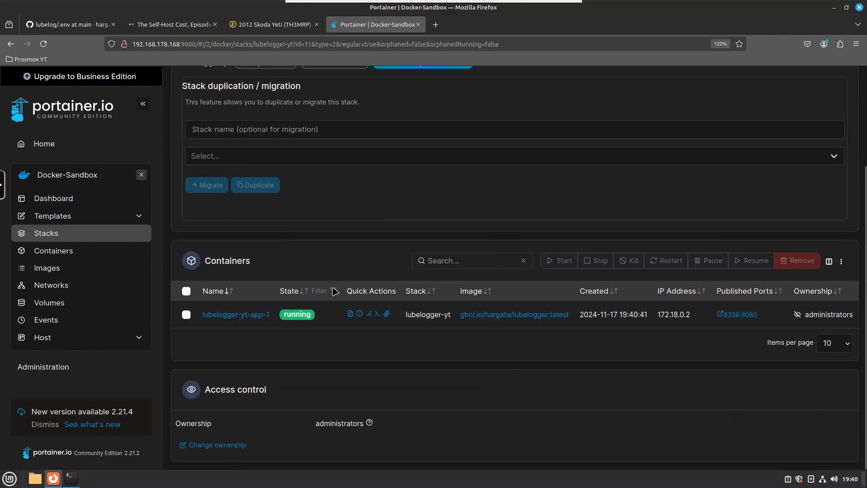
double_click(301, 314)
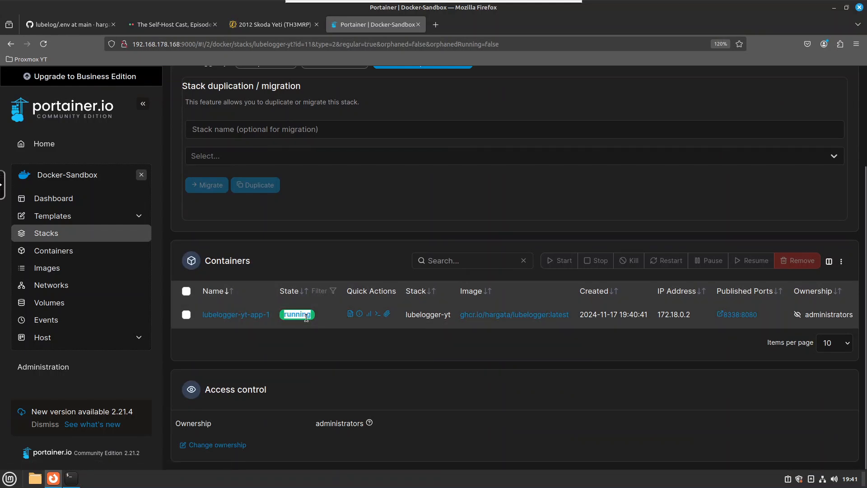
left_click(350, 316)
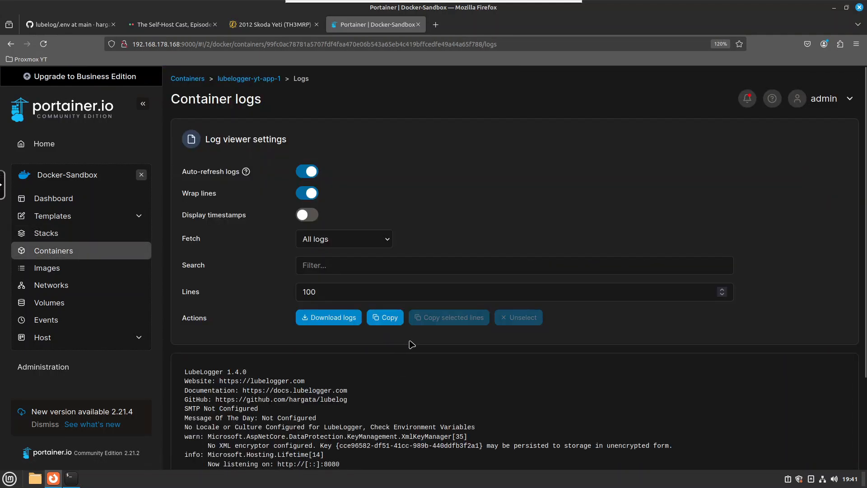
scroll(409, 343, "down", 3)
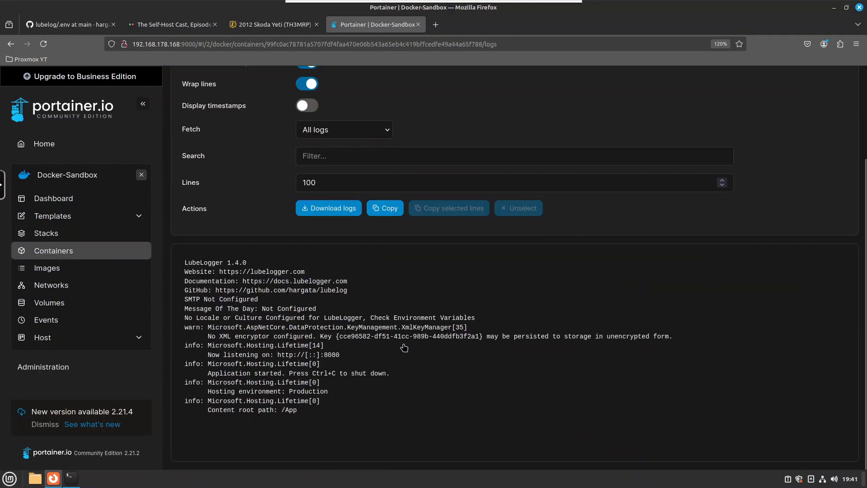
key("alt+Left")
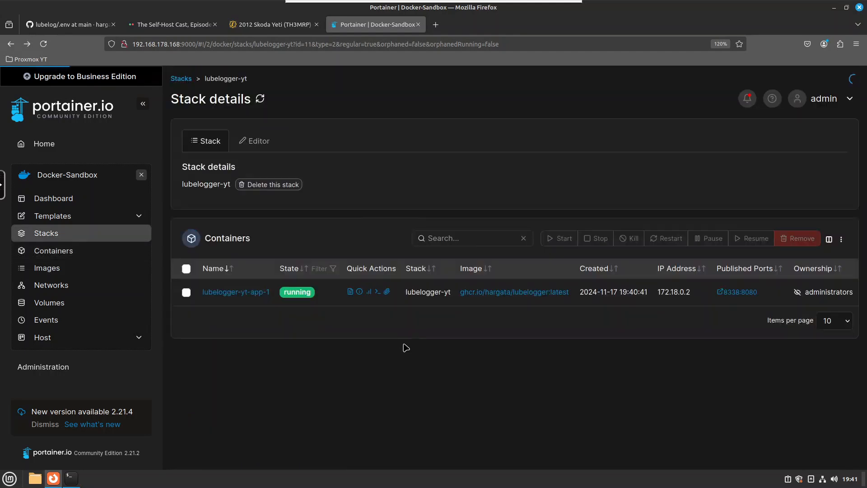
scroll(690, 318, "down", 3)
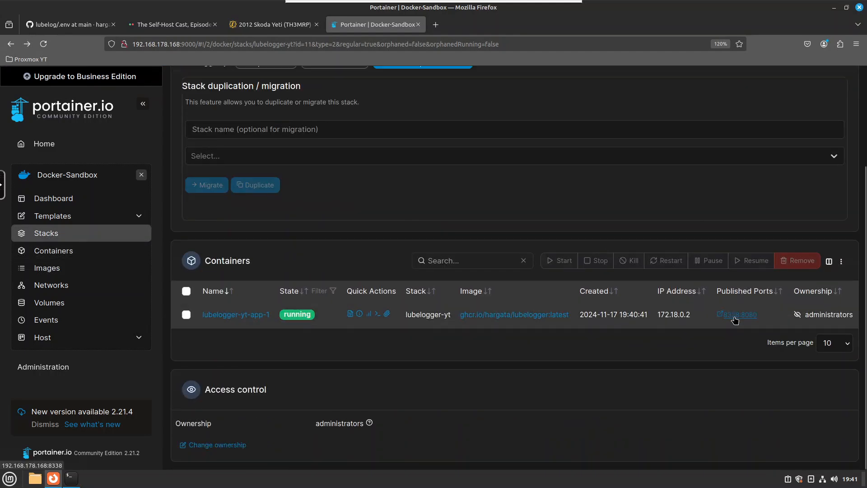
Open the LubeLogger app at 192.168.178.168:8338 in a new browser tab
left_click(436, 25)
type("192.168.178.7")
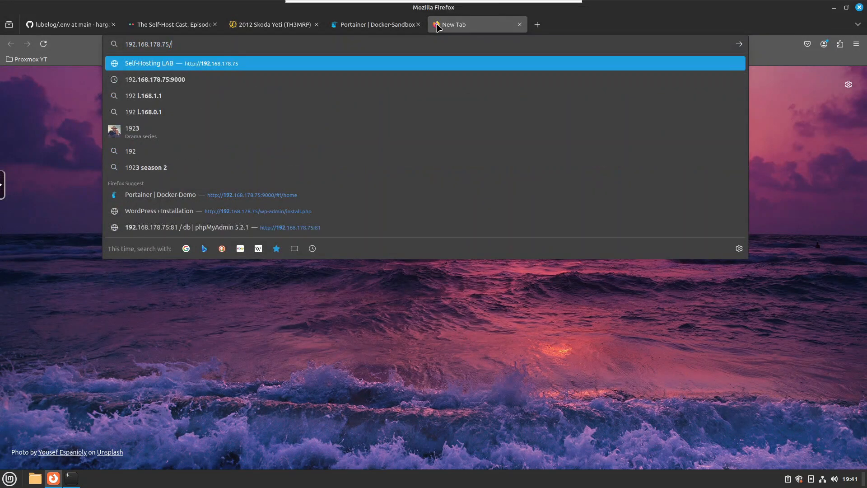
key("BackSpace")
type("168.")
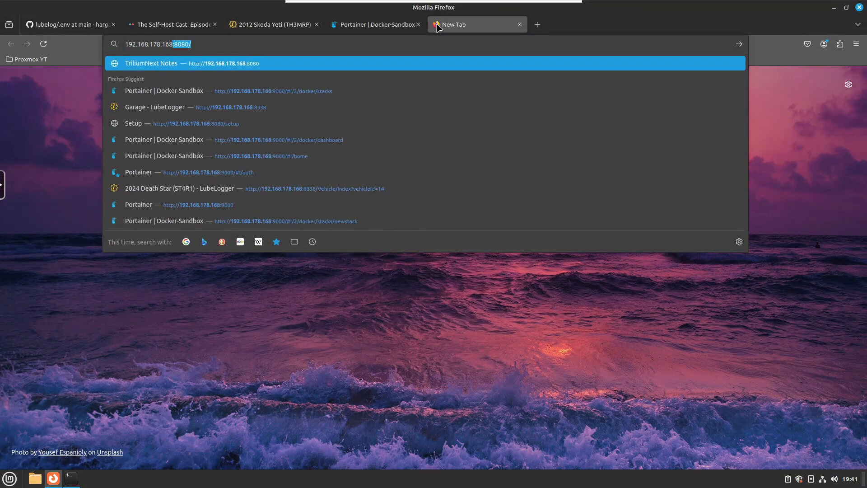
key("BackSpace")
type(":8338")
key("Return")
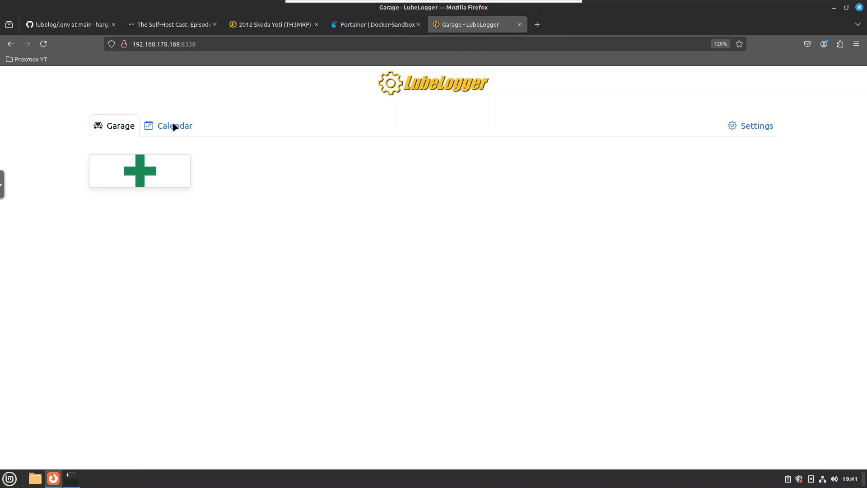
Open LubeLogger's settings and turn on Dark Mode
left_click(749, 128)
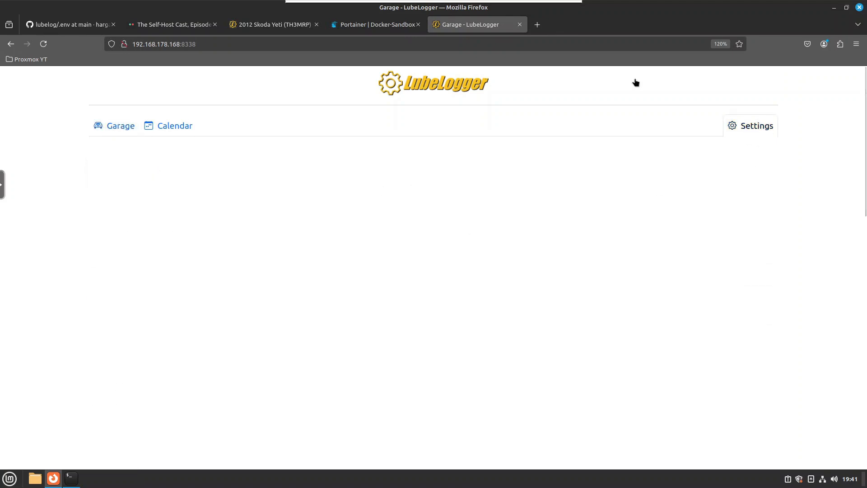
left_click(100, 188)
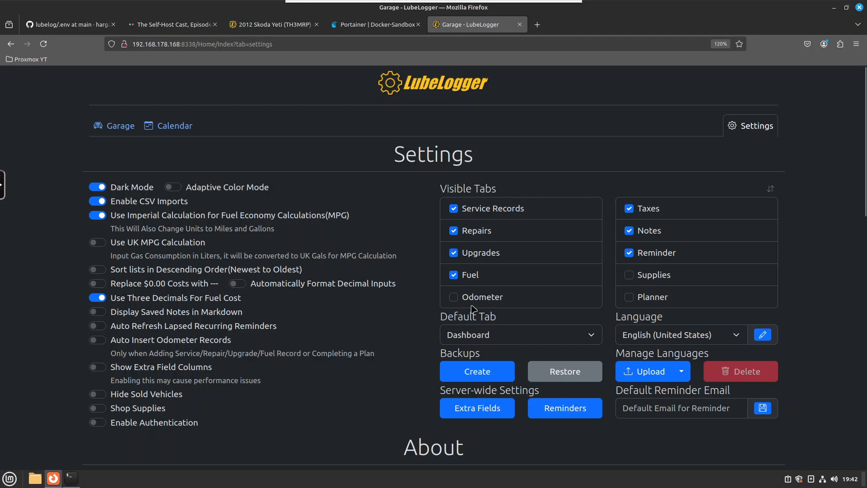
Hide the Reminder, Taxes, Notes and Service Records tabs from the visible tabs, comparing with the existing Skoda Yeti instance
left_click(267, 25)
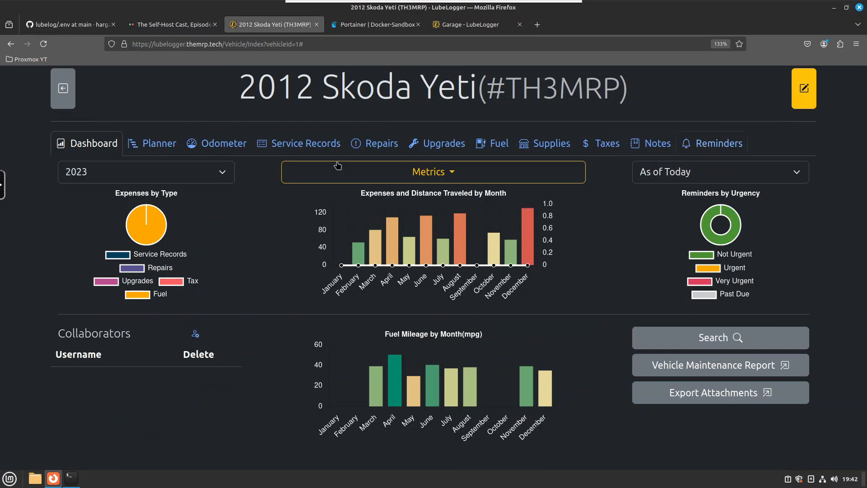
left_click(456, 26)
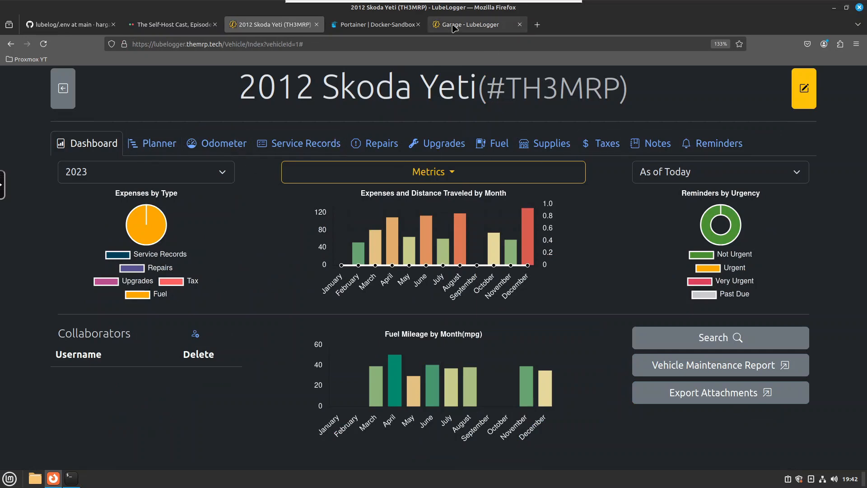
left_click(630, 253)
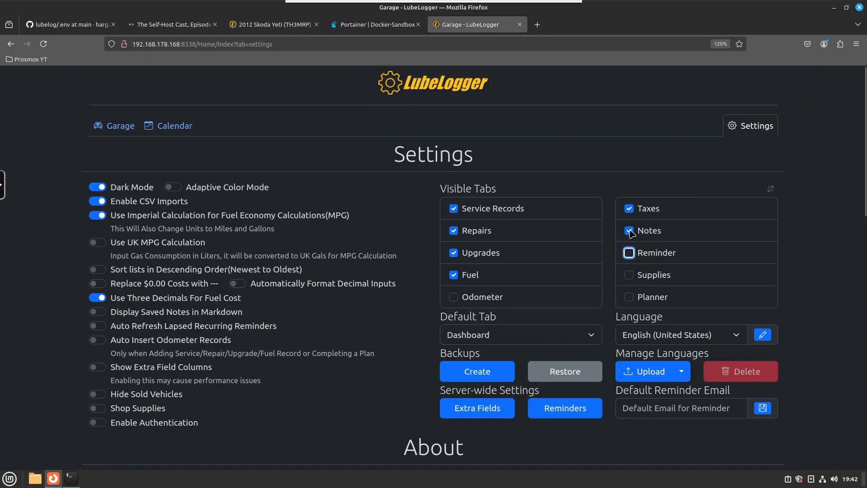
left_click(629, 208)
left_click(628, 232)
left_click(454, 208)
left_click(504, 339)
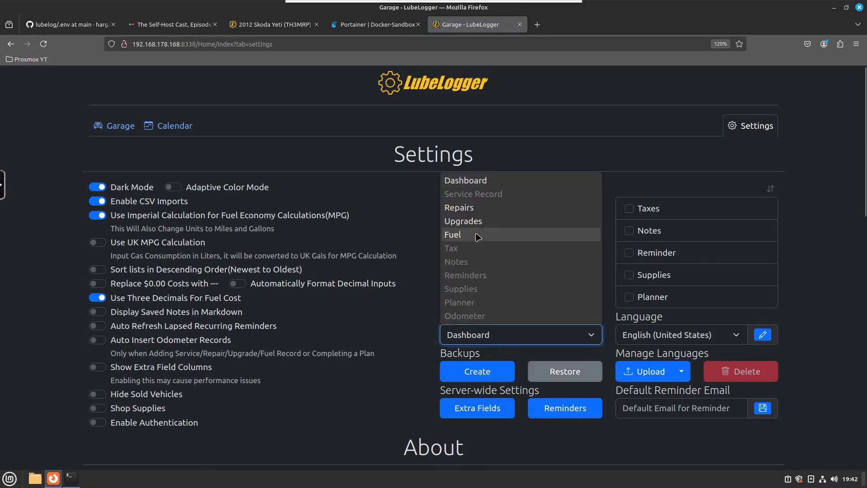
left_click(815, 262)
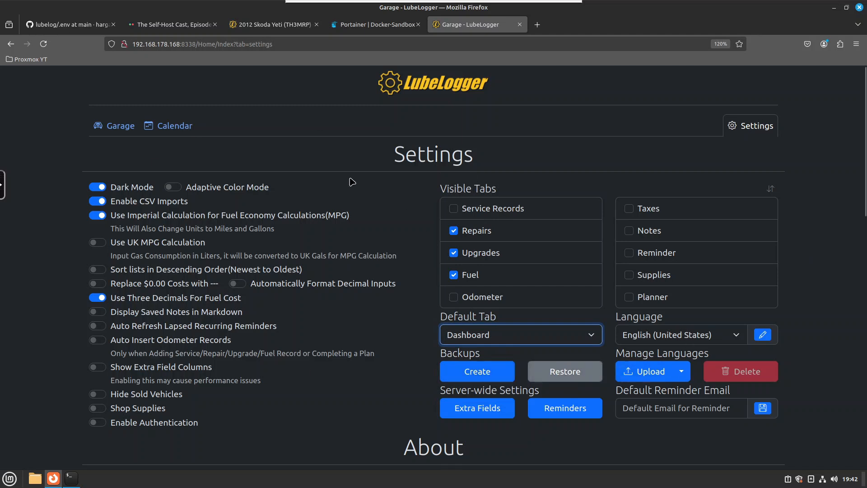
Start adding a vehicle with year 2020, make Tesla, model Model Y and licence plate TESLA
left_click(118, 127)
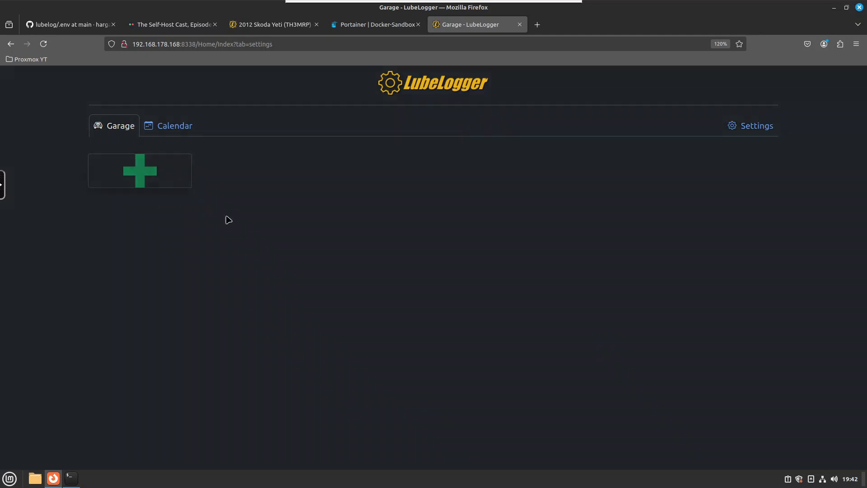
left_click(135, 169)
left_click(338, 147)
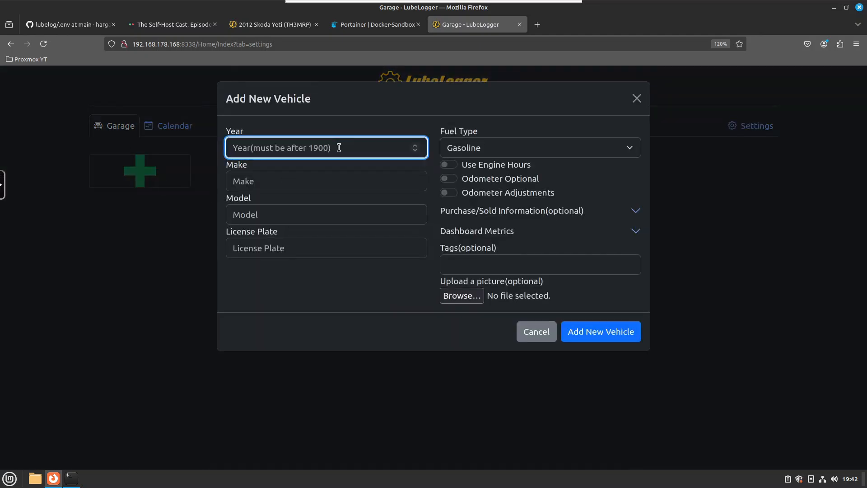
type("2020")
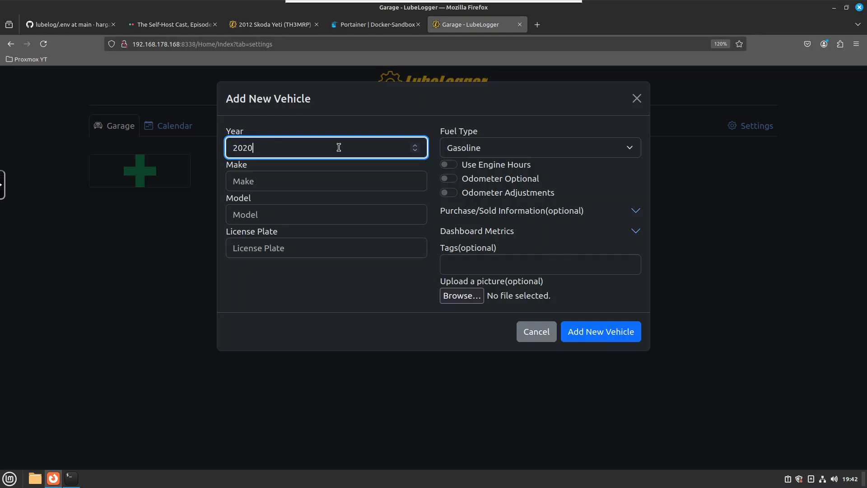
key("Tab")
type("Tesla")
key("Tab")
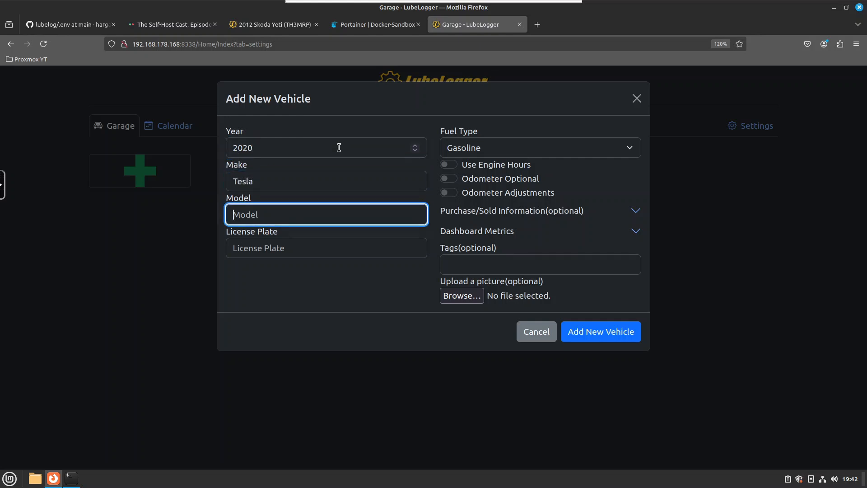
type("Model Y")
key("Tab")
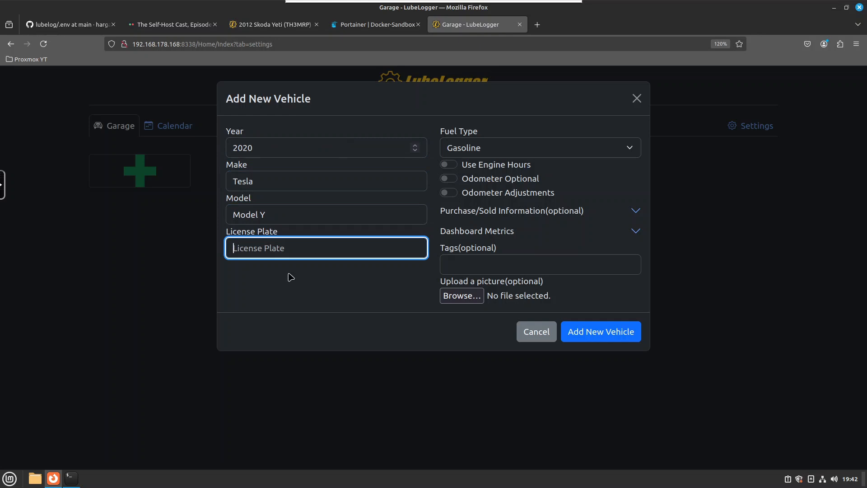
type("TESLA")
Set the vehicle's fuel type to Diesel, leaving the odometer options off, and add the vehicle
left_click(490, 152)
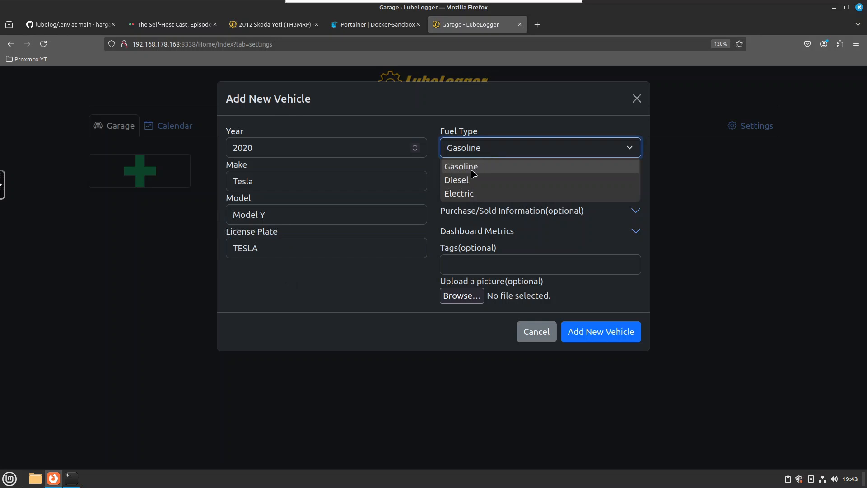
left_click(469, 193)
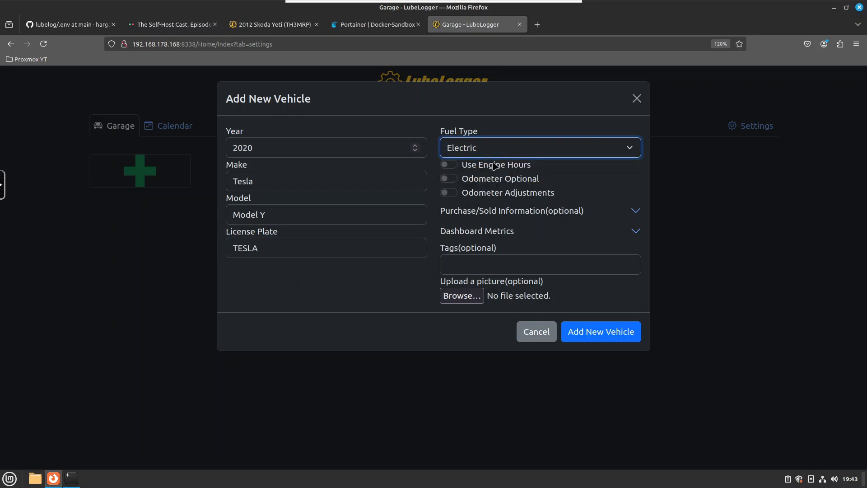
left_click(490, 148)
left_click(472, 181)
left_click(506, 195)
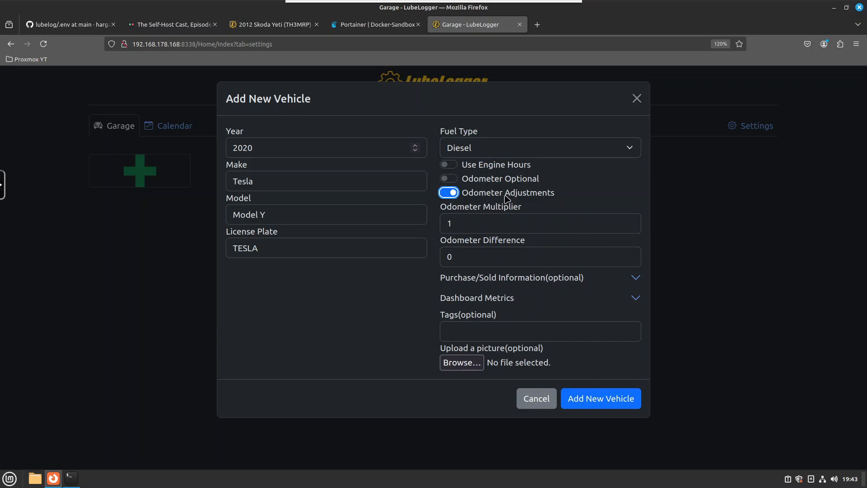
left_click(482, 181)
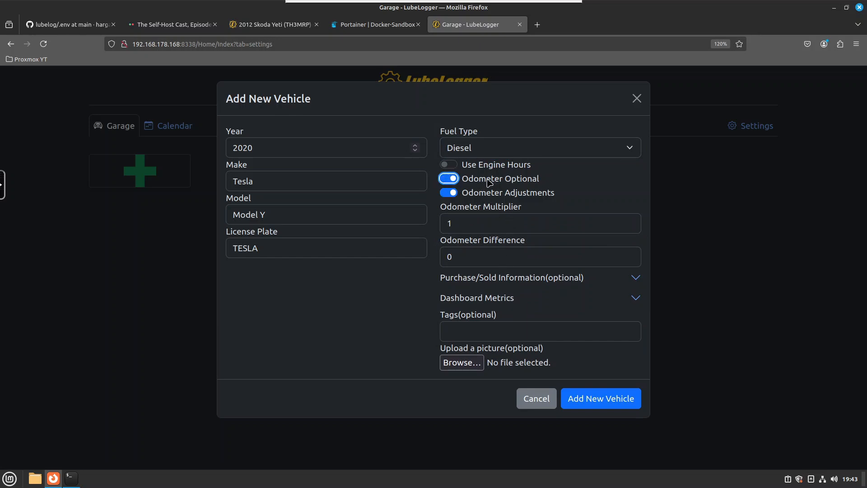
left_click(488, 183)
left_click(480, 194)
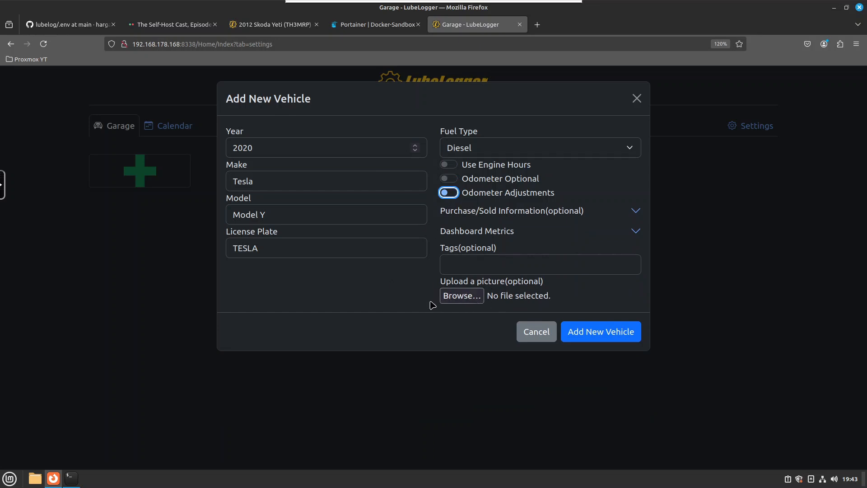
left_click(605, 339)
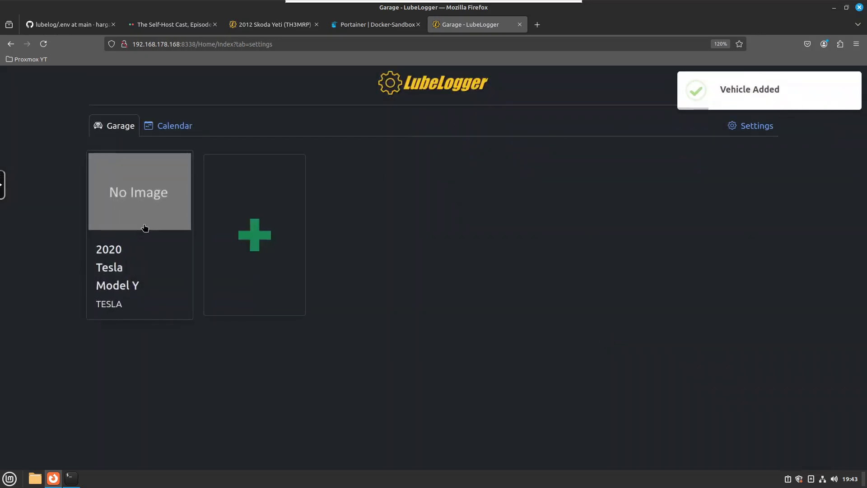
Open the Tesla's fuel records and start a new gas record dated 11/16/2024
left_click(133, 195)
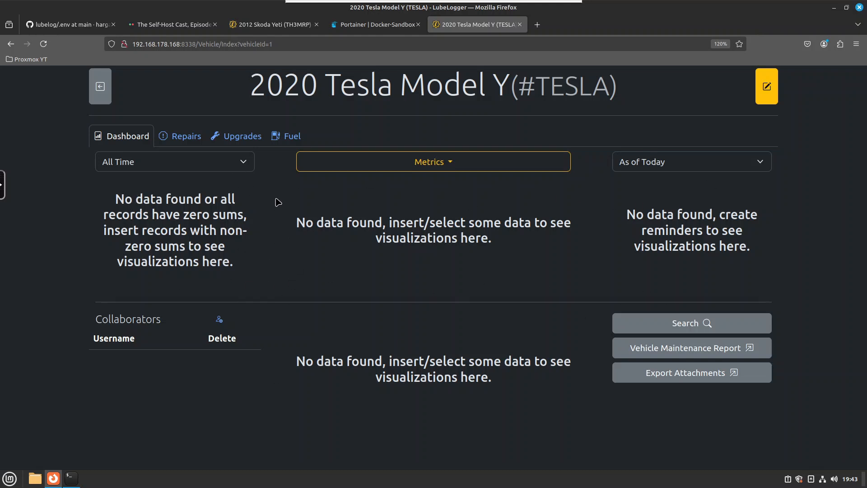
left_click(290, 140)
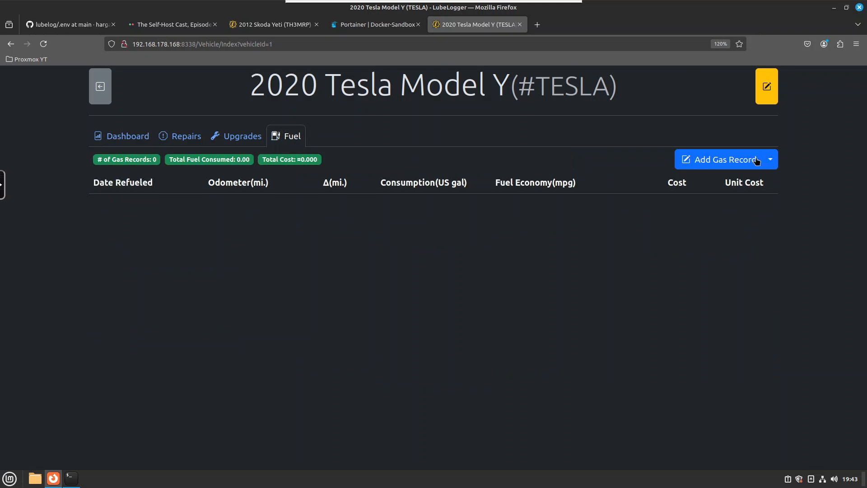
left_click(741, 161)
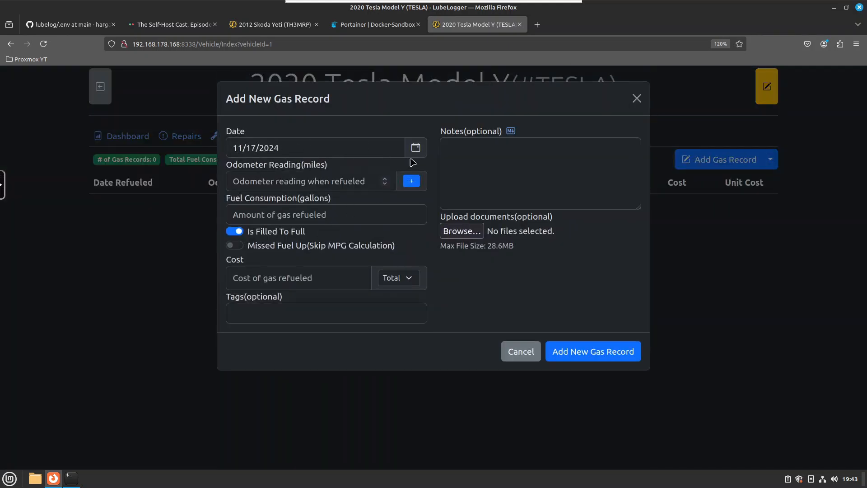
left_click(335, 145)
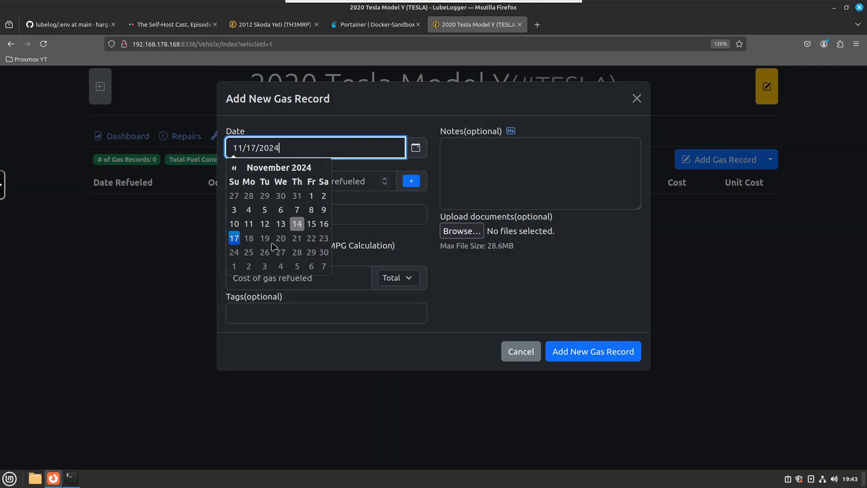
left_click(324, 224)
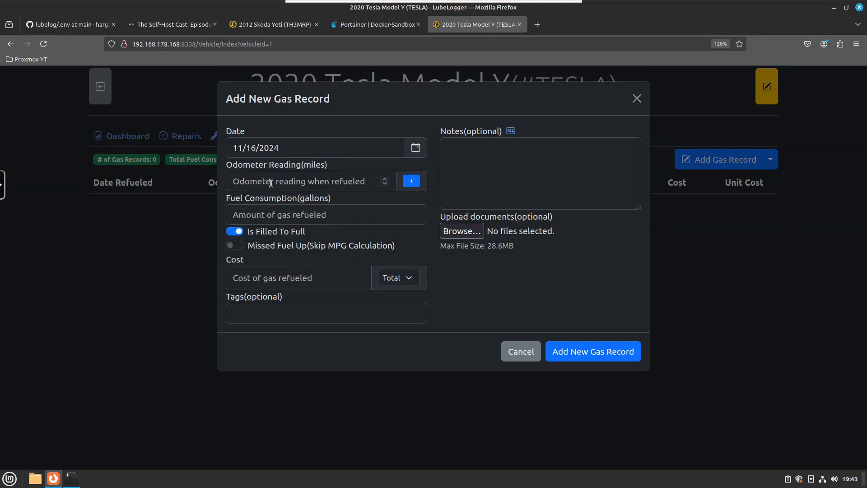
Enter an odometer reading of 100, fuel consumption of 50 and cost of 25, then save the gas record
left_click(271, 183)
type("100")
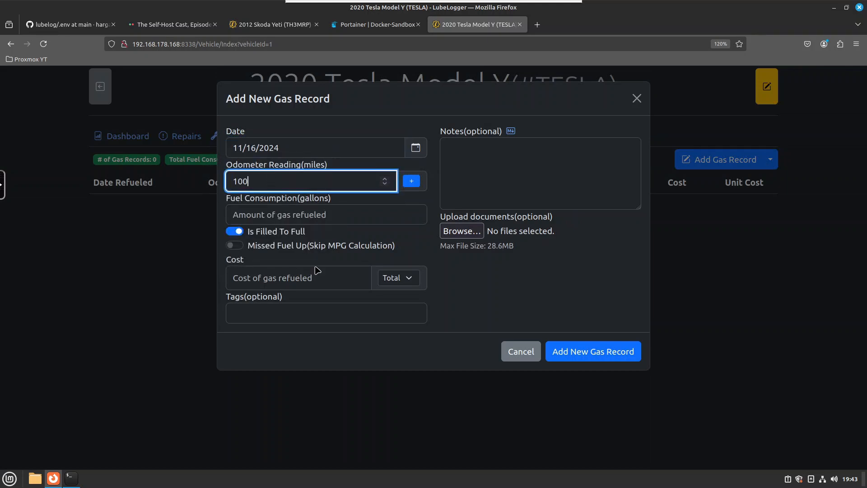
left_click(328, 216)
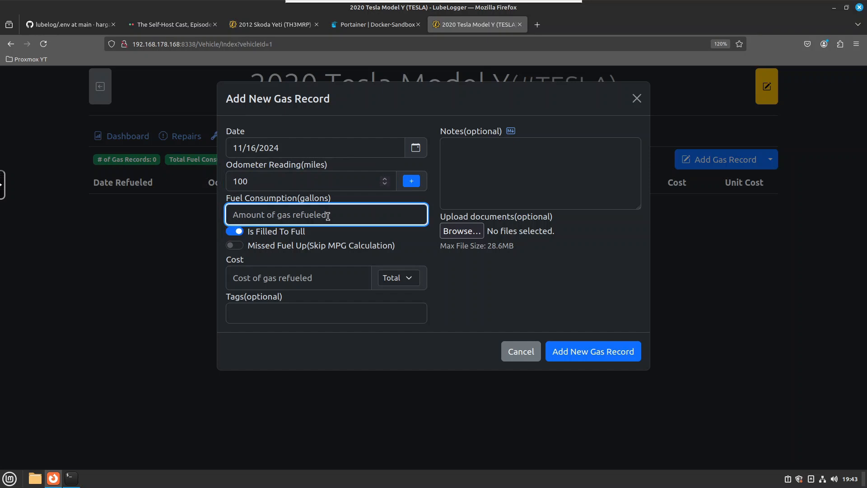
type("50")
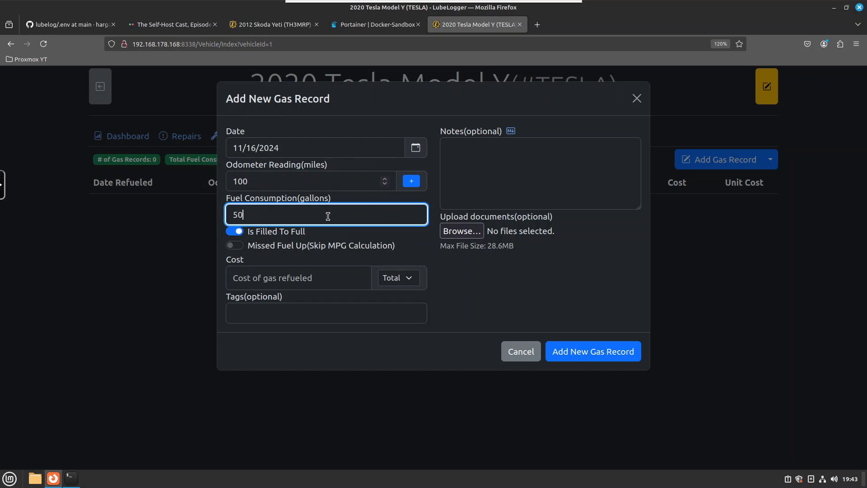
left_click(320, 279)
type("25")
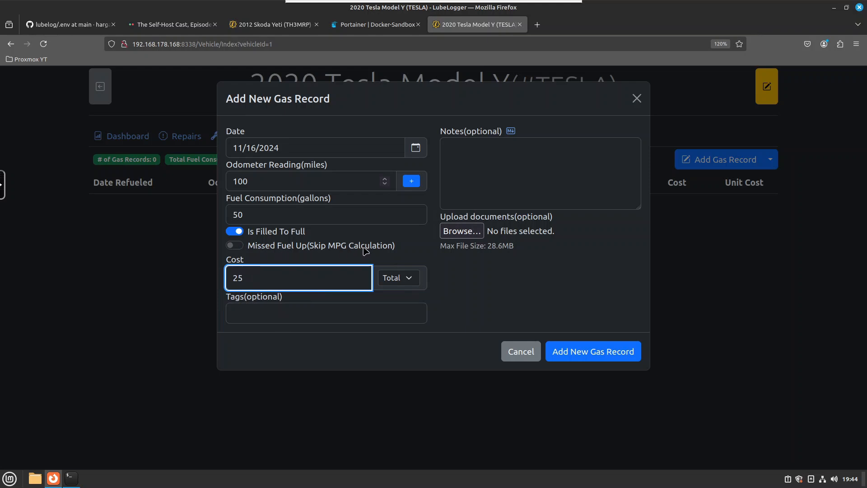
left_click(235, 245)
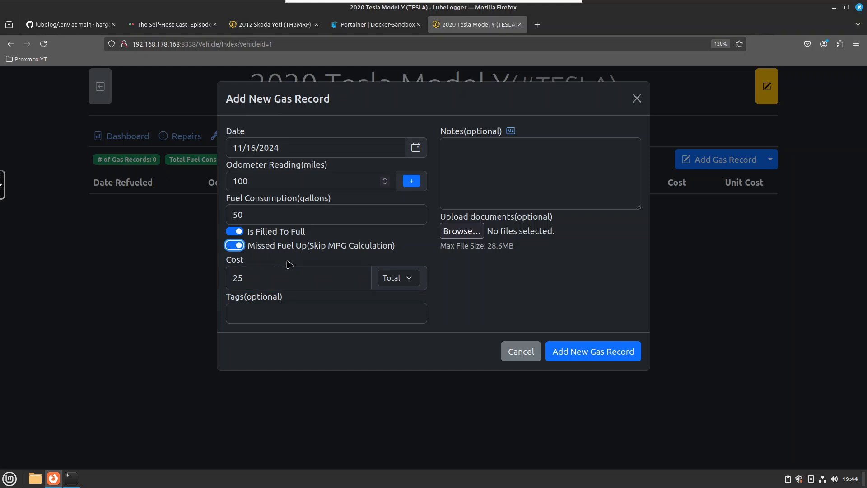
left_click(240, 246)
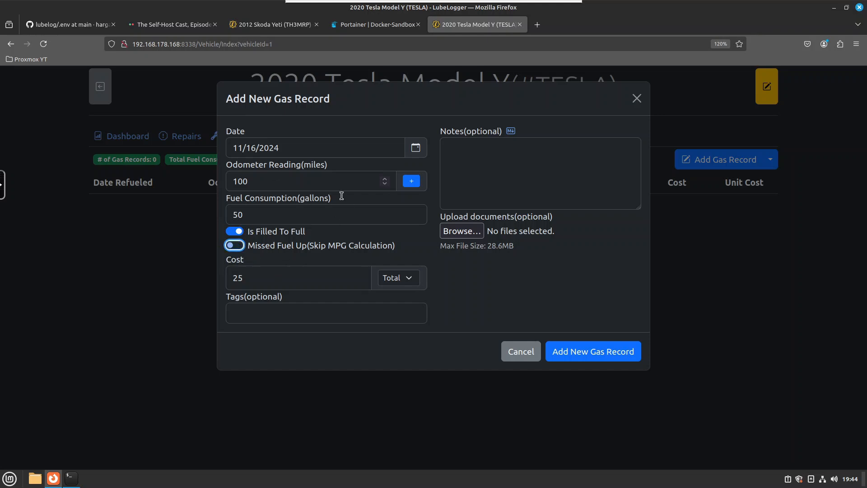
left_click(583, 356)
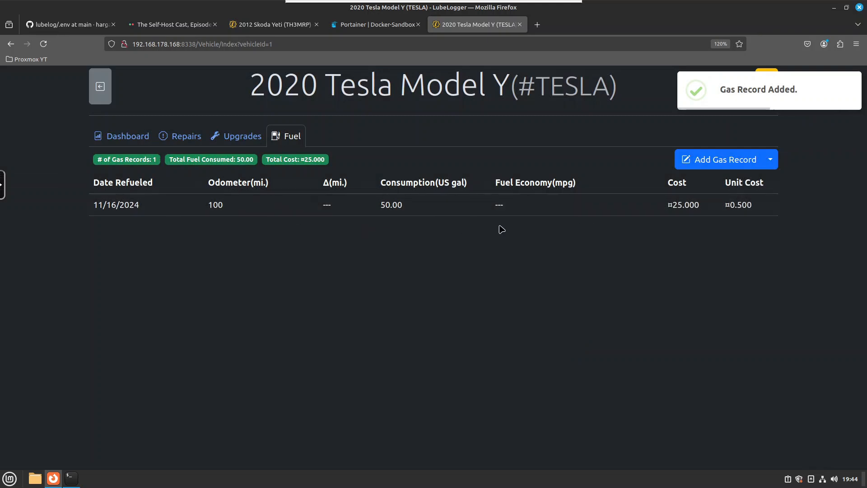
Add a second gas record dated 11/17/2024 with odometer 125, fuel consumption 15 and cost 6
left_click(727, 165)
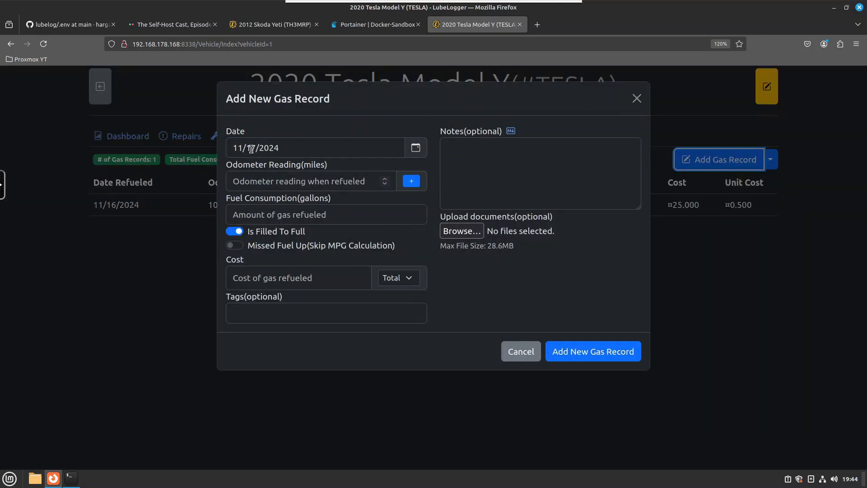
left_click(305, 182)
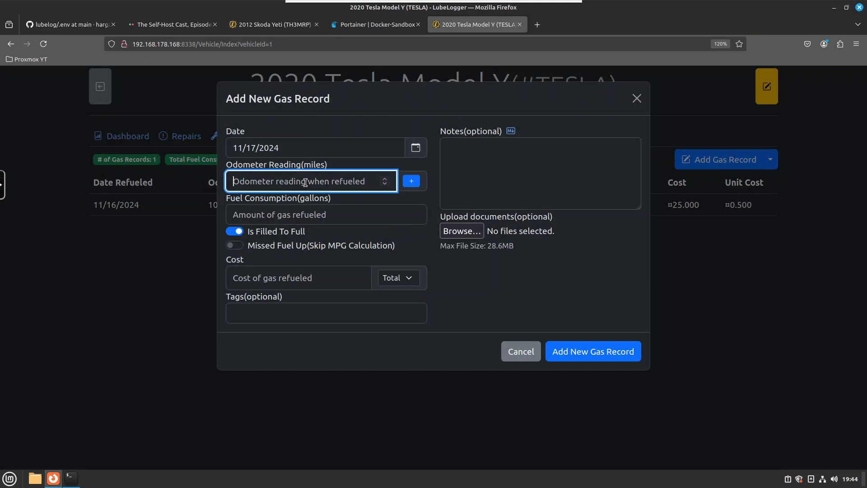
type("125")
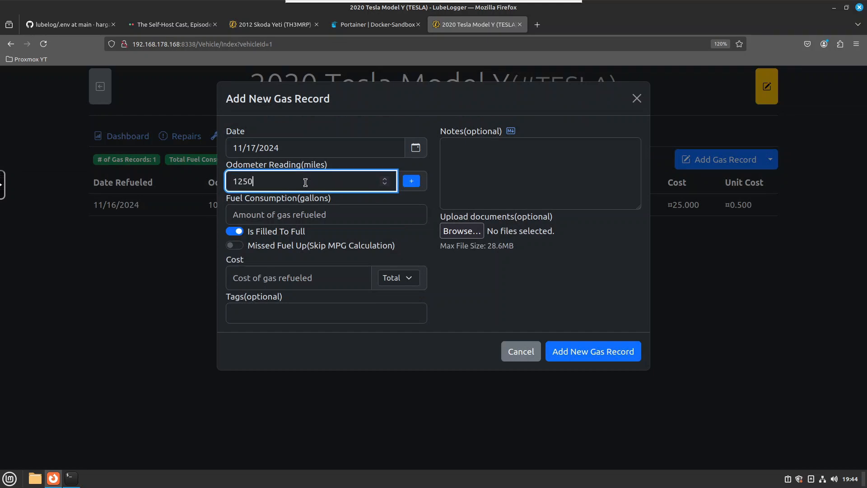
left_click(300, 214)
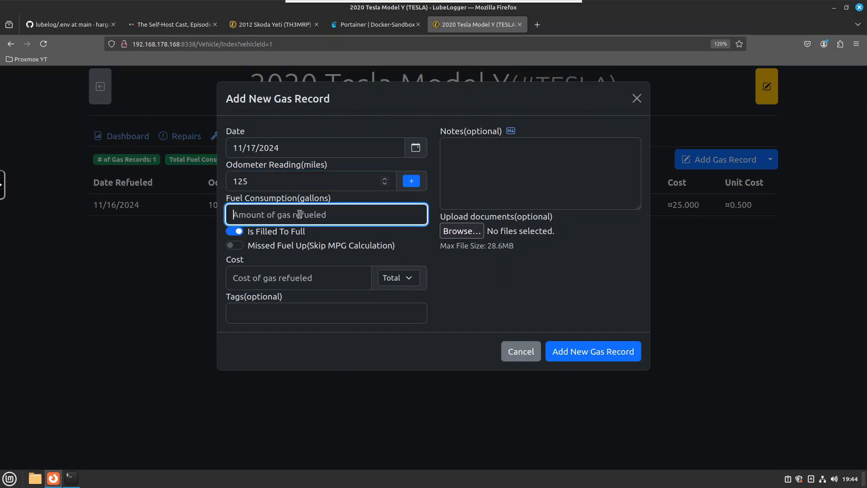
type("15")
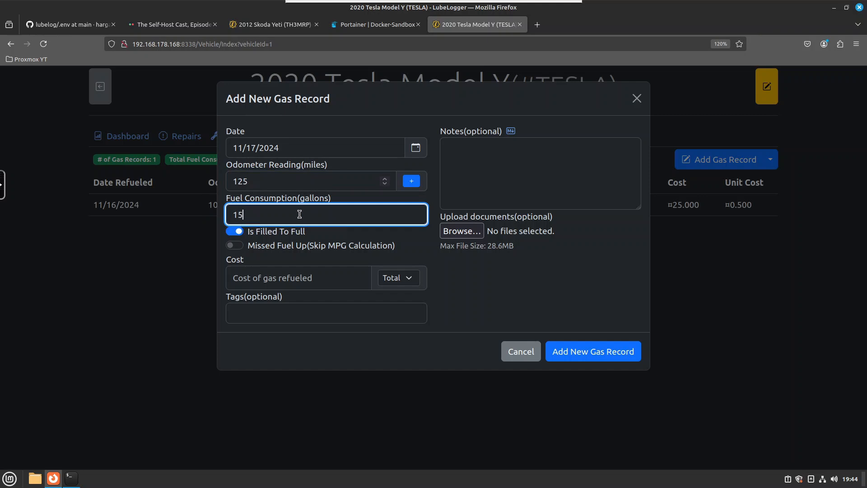
left_click(315, 277)
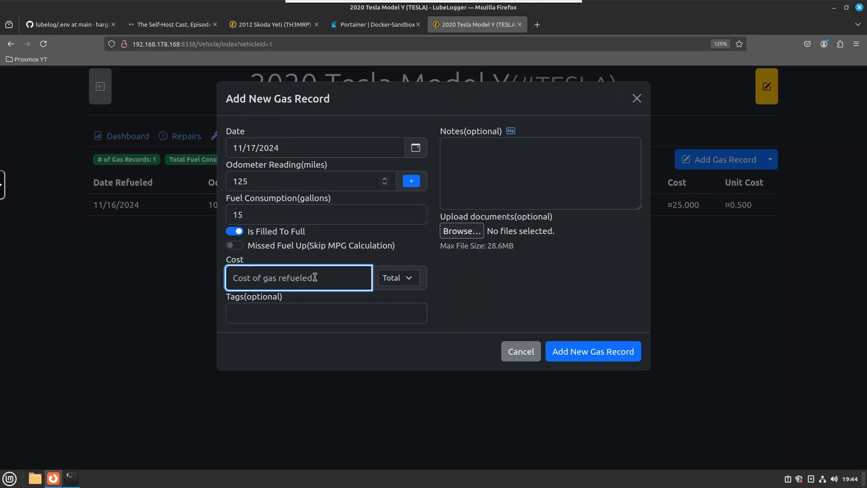
type("6")
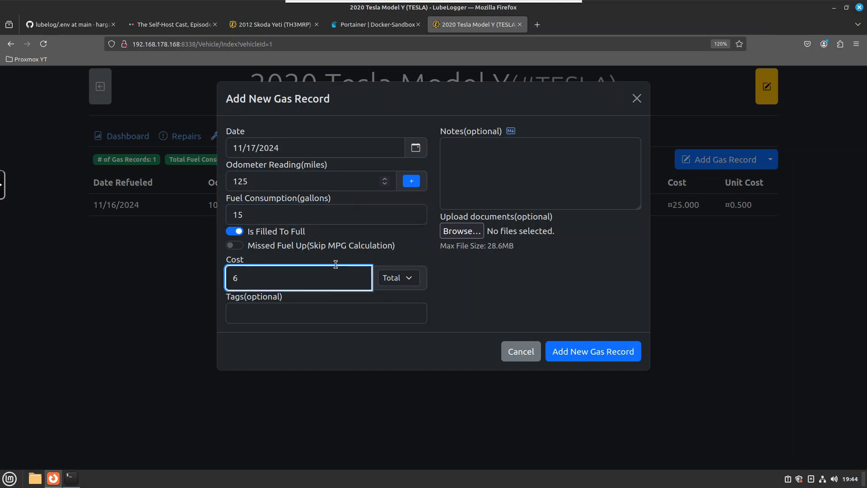
left_click(618, 357)
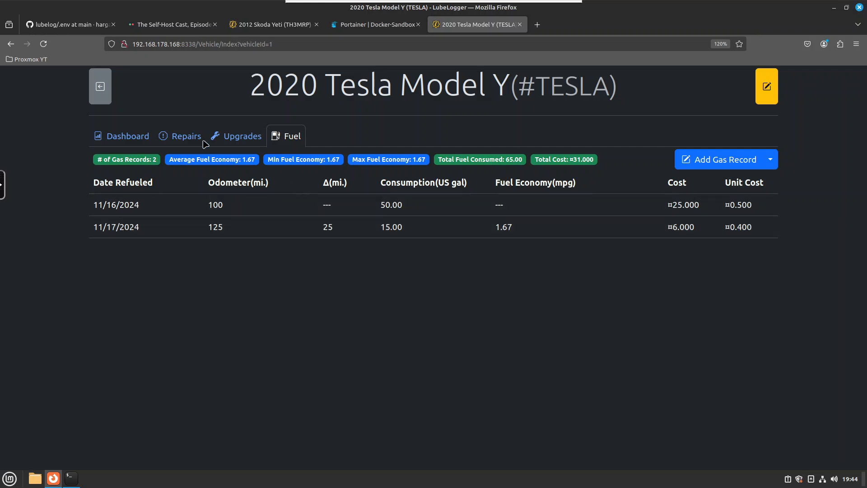
Review the Tesla's dashboard charts
left_click(132, 144)
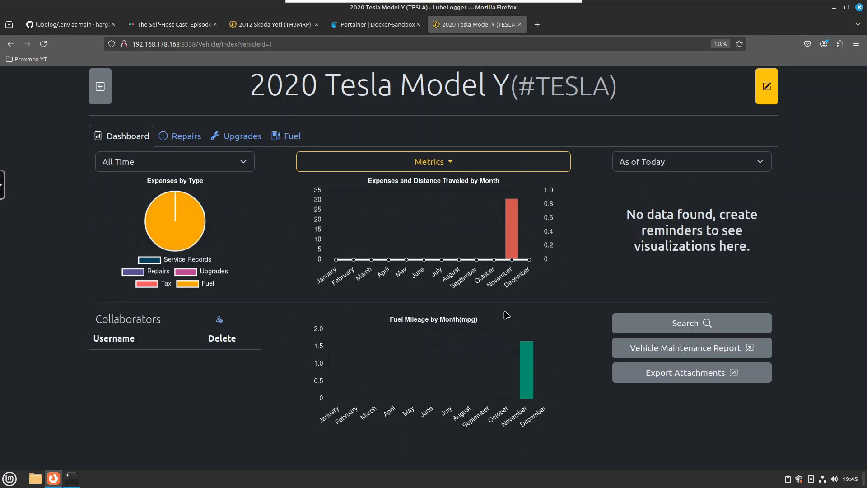
mouse_move(513, 222)
mouse_move(529, 385)
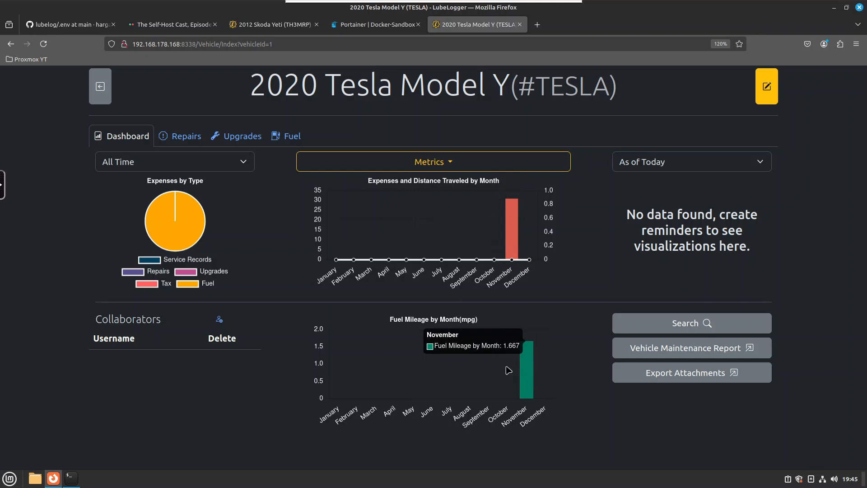
Add a repair record at odometer 175 described as "changed water pipe" with a cost of 550
left_click(194, 142)
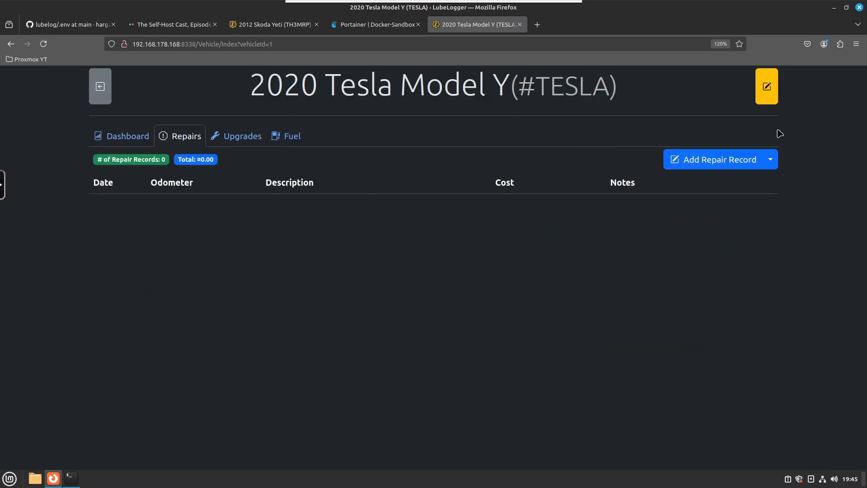
left_click(730, 167)
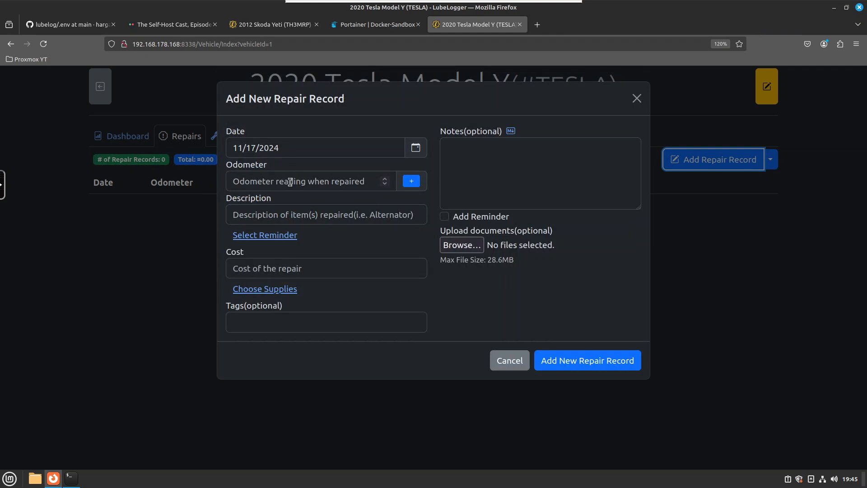
left_click(290, 182)
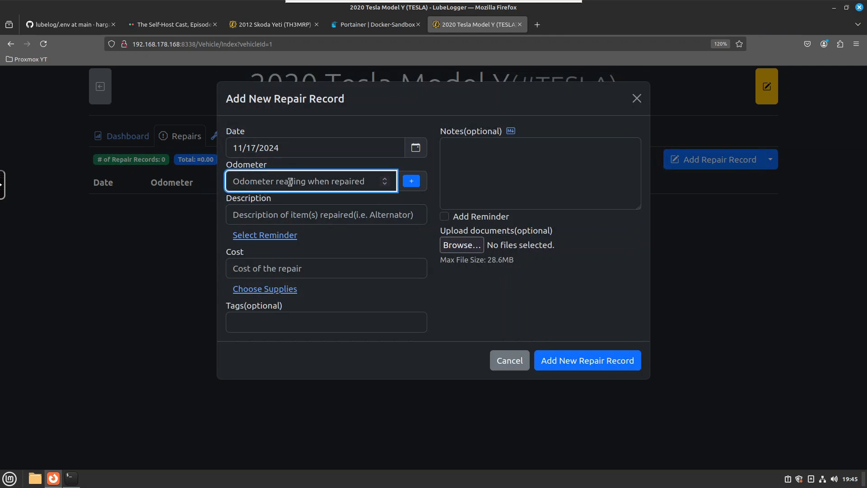
type("175")
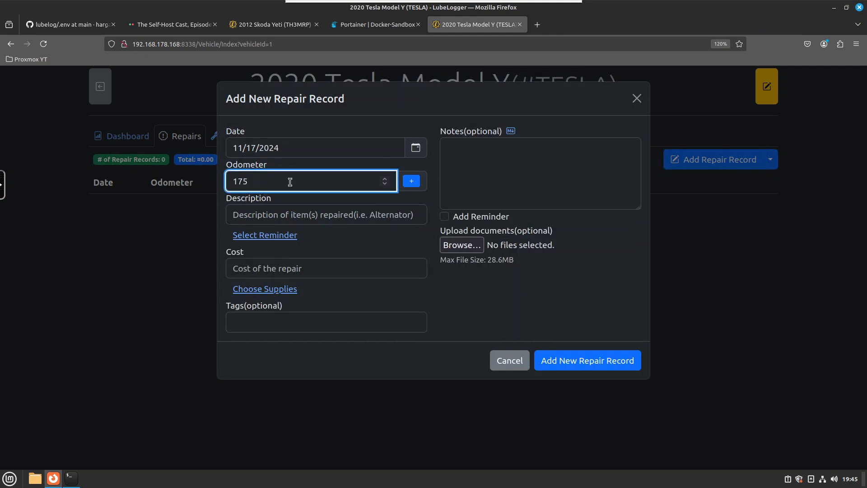
left_click(305, 216)
type("changed water pipe")
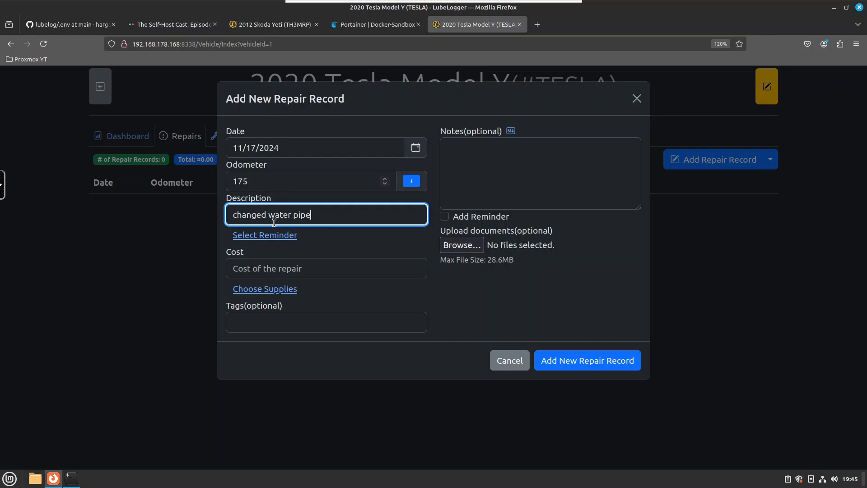
left_click(273, 269)
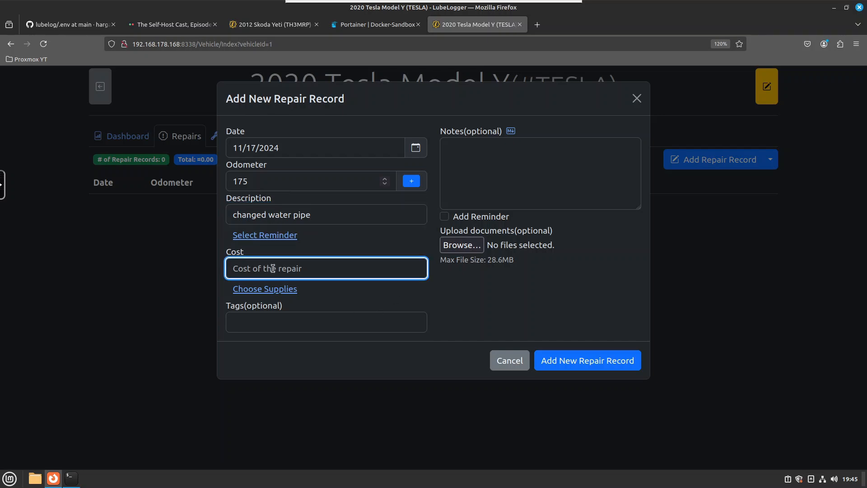
type("550")
left_click(595, 361)
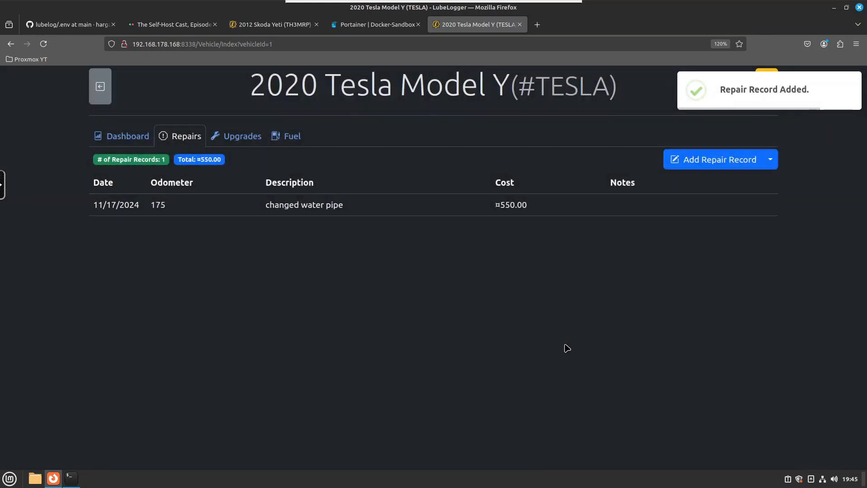
Return to the dashboard and inspect the expense and mileage charts
left_click(131, 140)
mouse_move(195, 228)
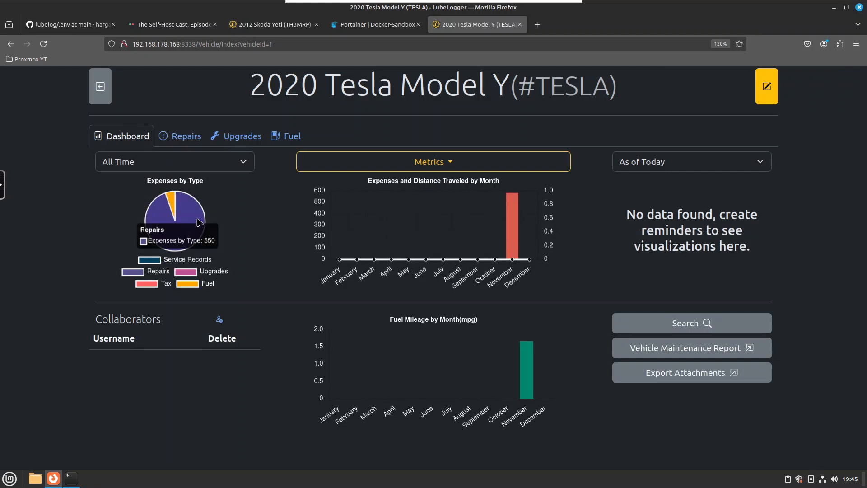
mouse_move(176, 200)
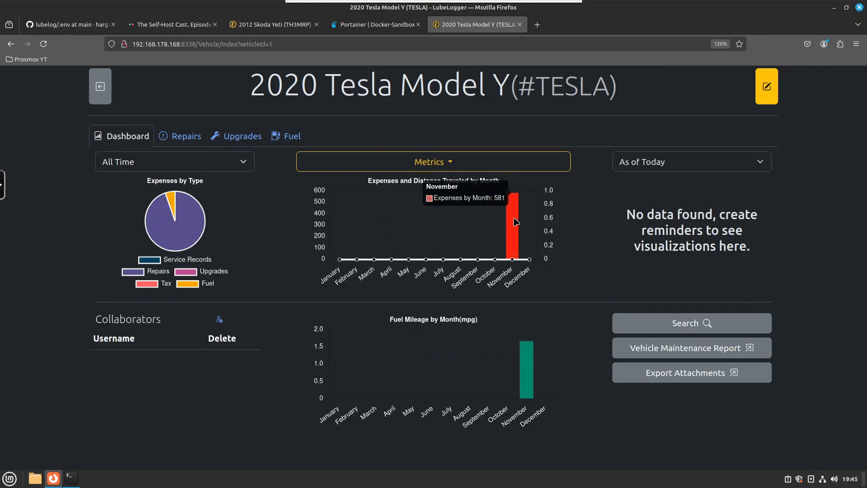
mouse_move(528, 357)
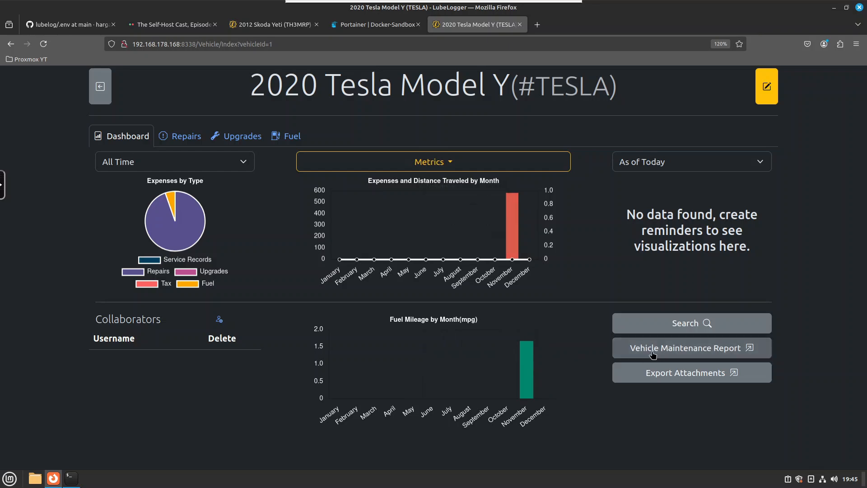
Preview the vehicle maintenance report and cancel the print dialog
left_click(712, 354)
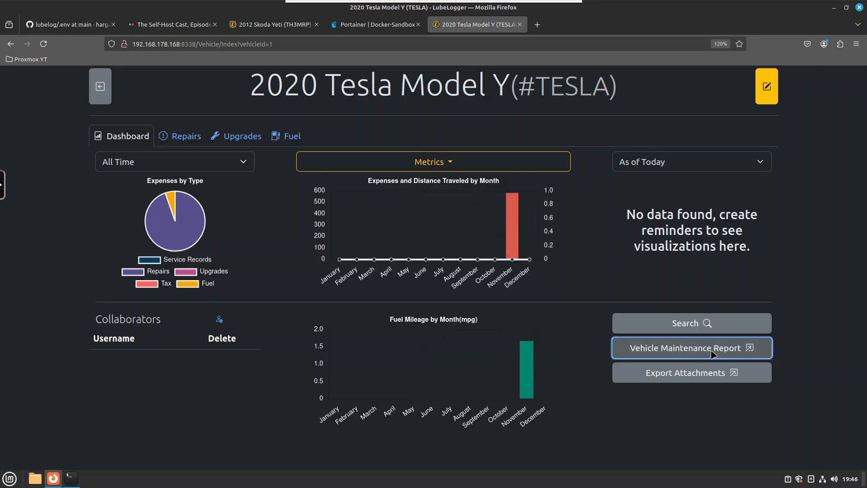
left_click(457, 358)
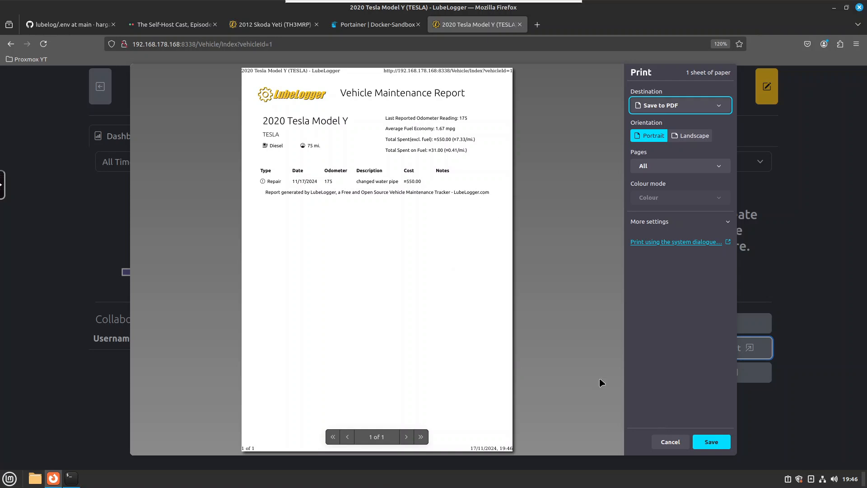
left_click(670, 442)
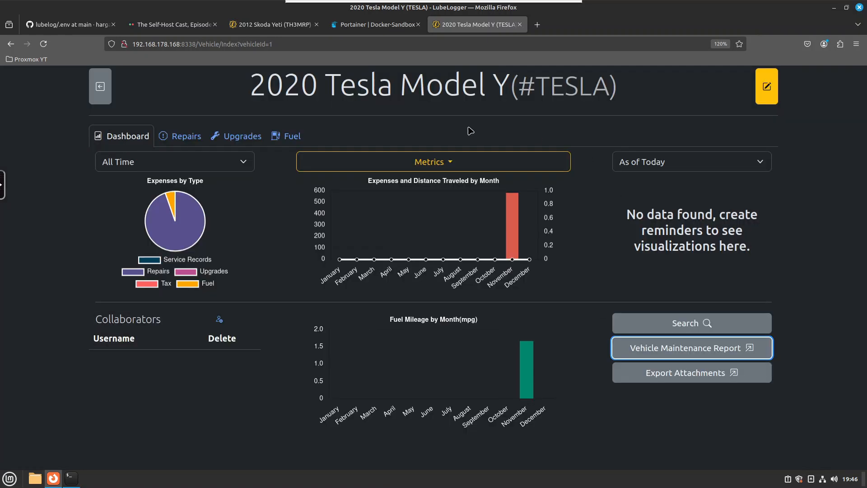
Browse the Tesla's Repairs, Upgrades and Fuel sections
left_click(176, 138)
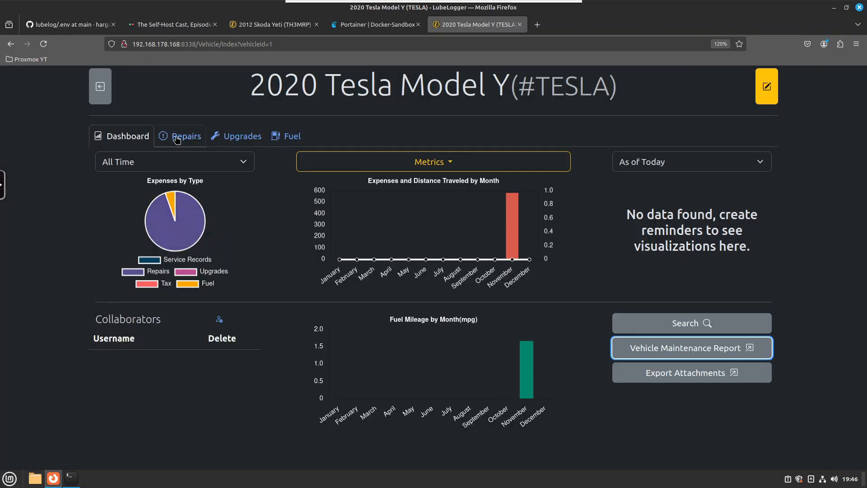
left_click(233, 136)
left_click(294, 140)
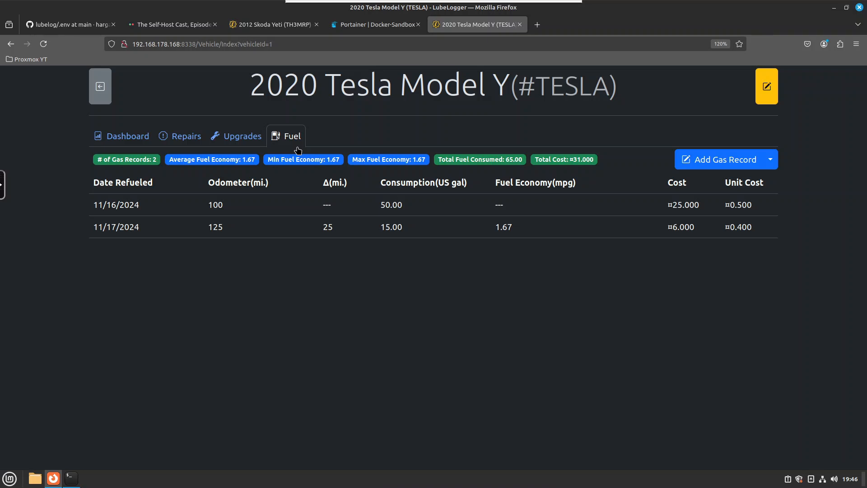
Switch to the Skoda Yeti browser tab to view its Supplies section, then return to the Tesla tab
left_click(267, 25)
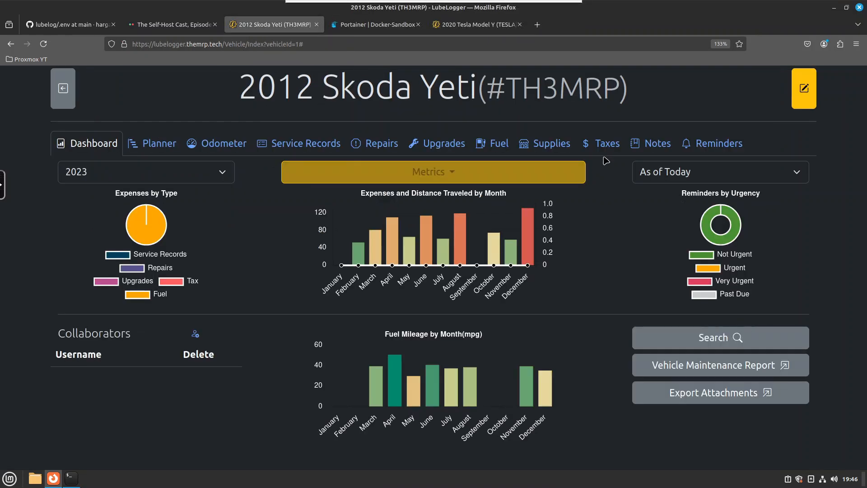
left_click(539, 144)
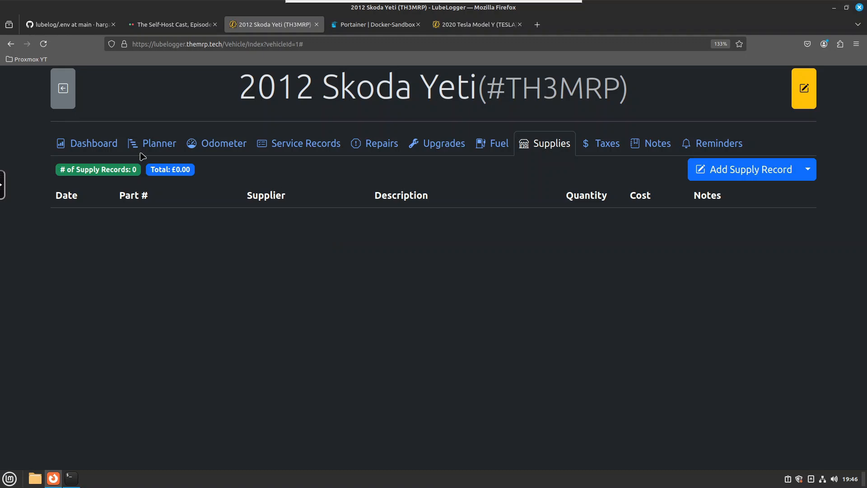
left_click(483, 27)
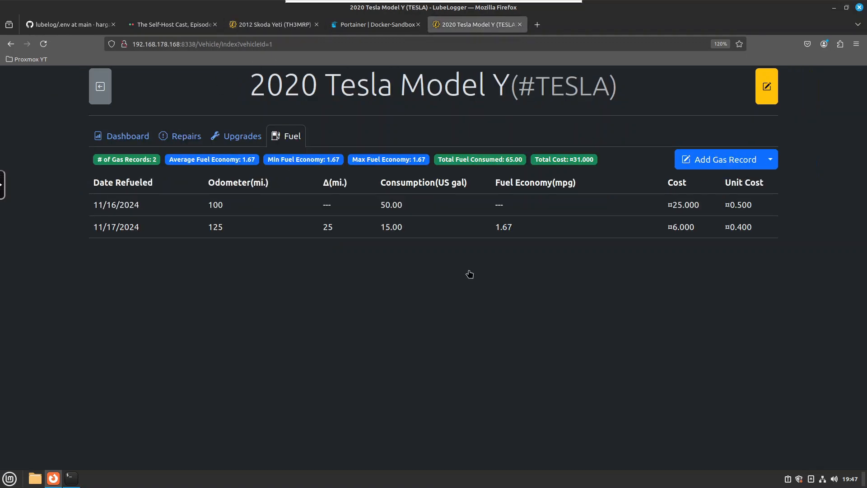